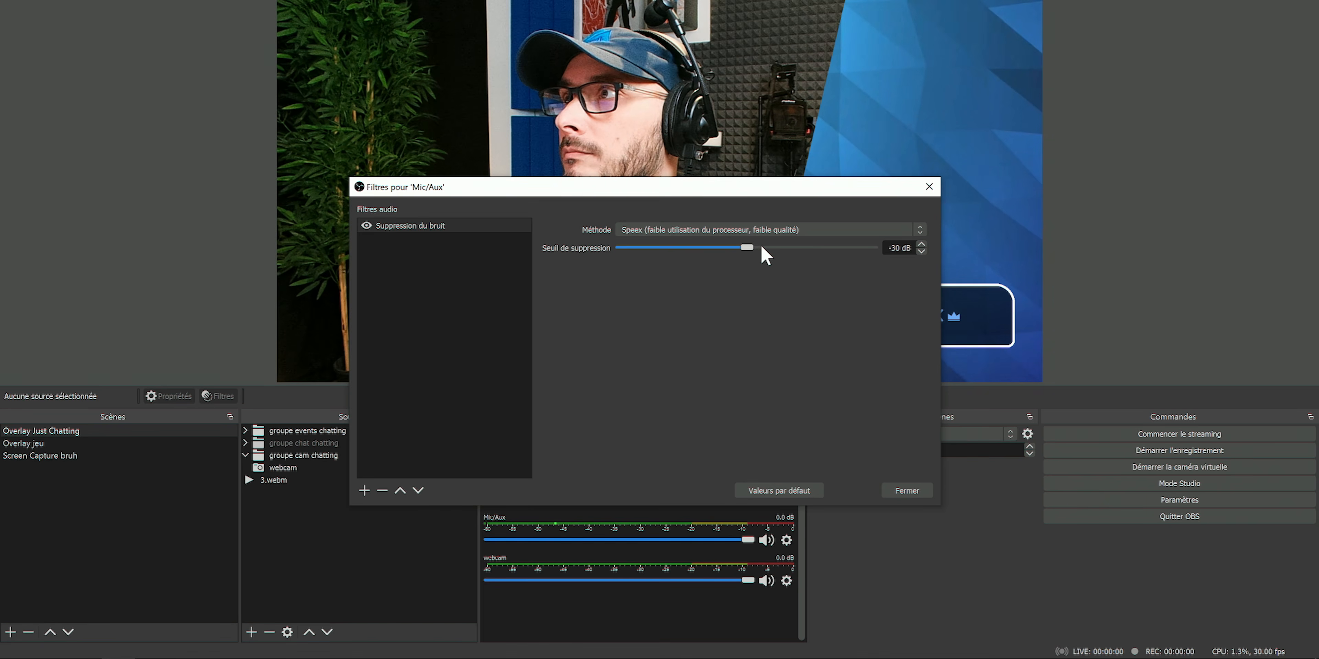
# Step: Set the noise suppression threshold to -21 dB on the microphone and compare the sound with the filter switched on
pyautogui.moveTo(745, 249); pyautogui.dragTo(862, 250)
pyautogui.moveTo(768, 247); pyautogui.dragTo(659, 247)
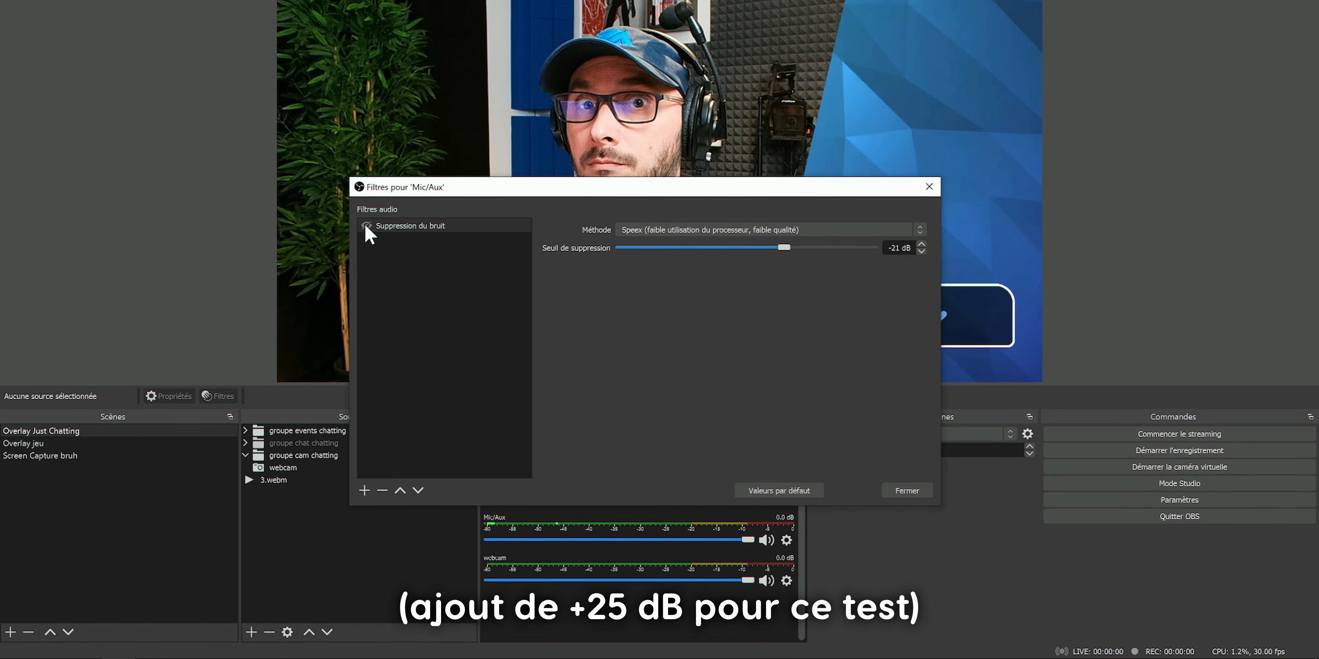
pyautogui.click(366, 226)
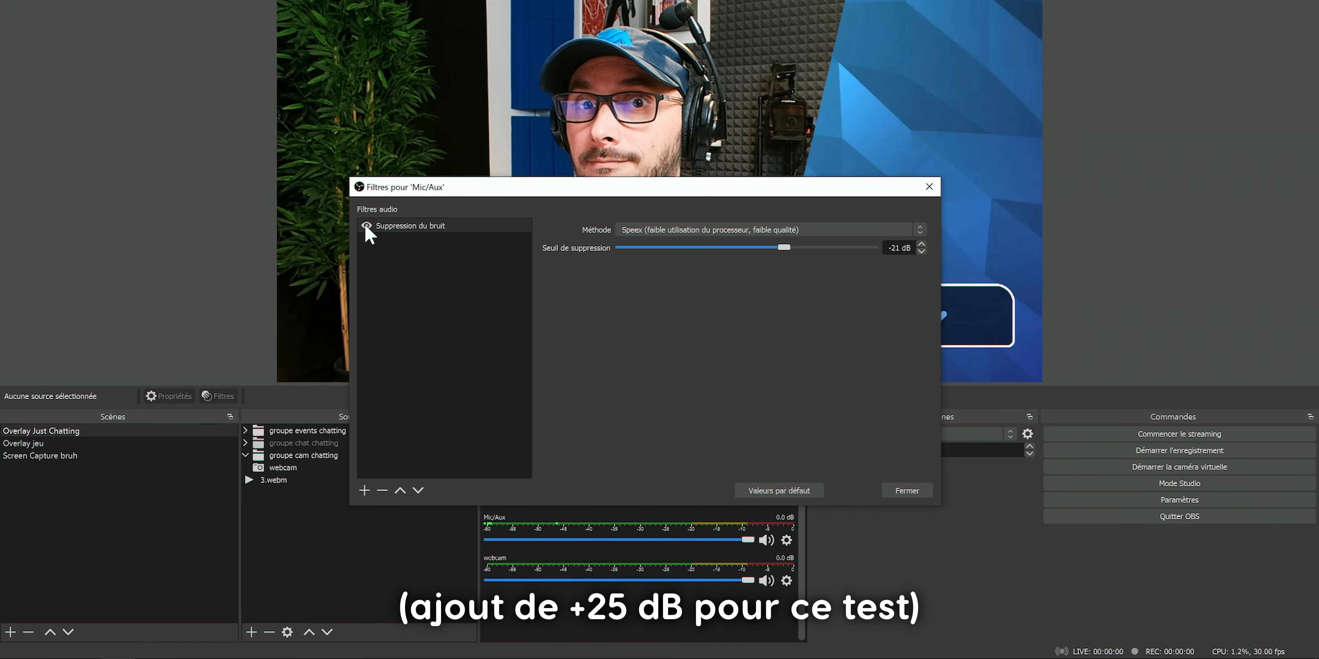
# Step: Try the RNNoise method for the noise suppression filter and return it to Speex
pyautogui.click(808, 231)
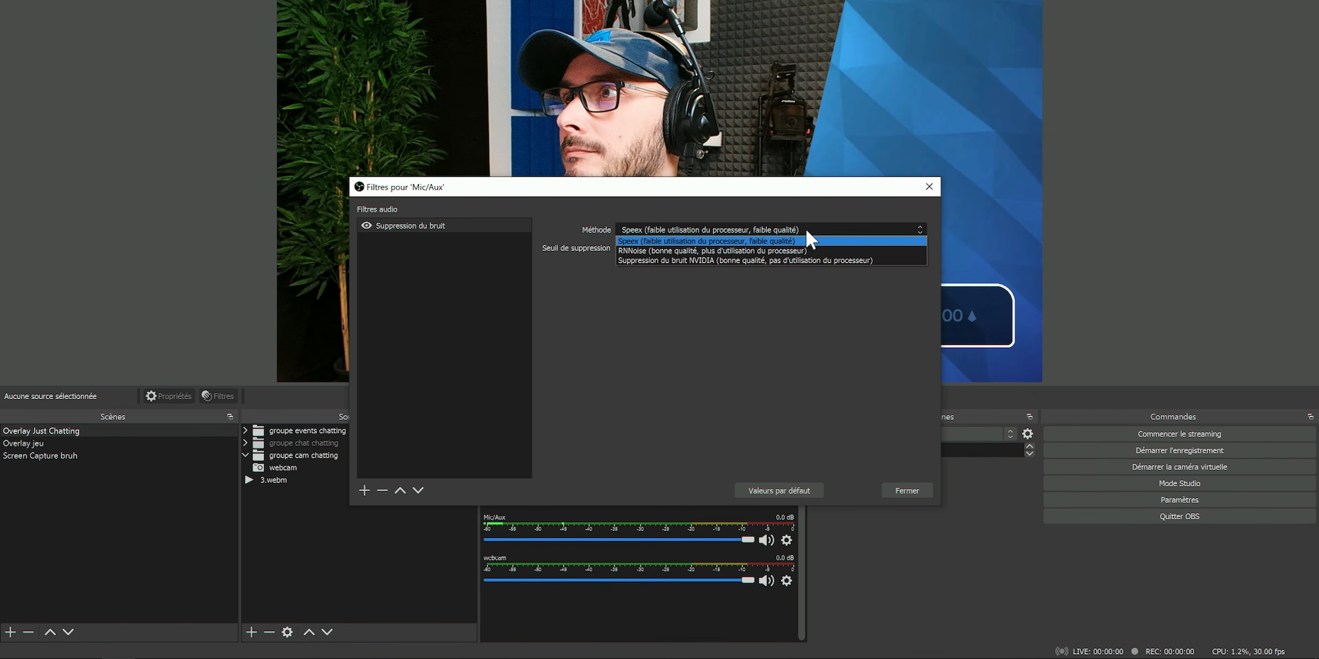
pyautogui.click(723, 254)
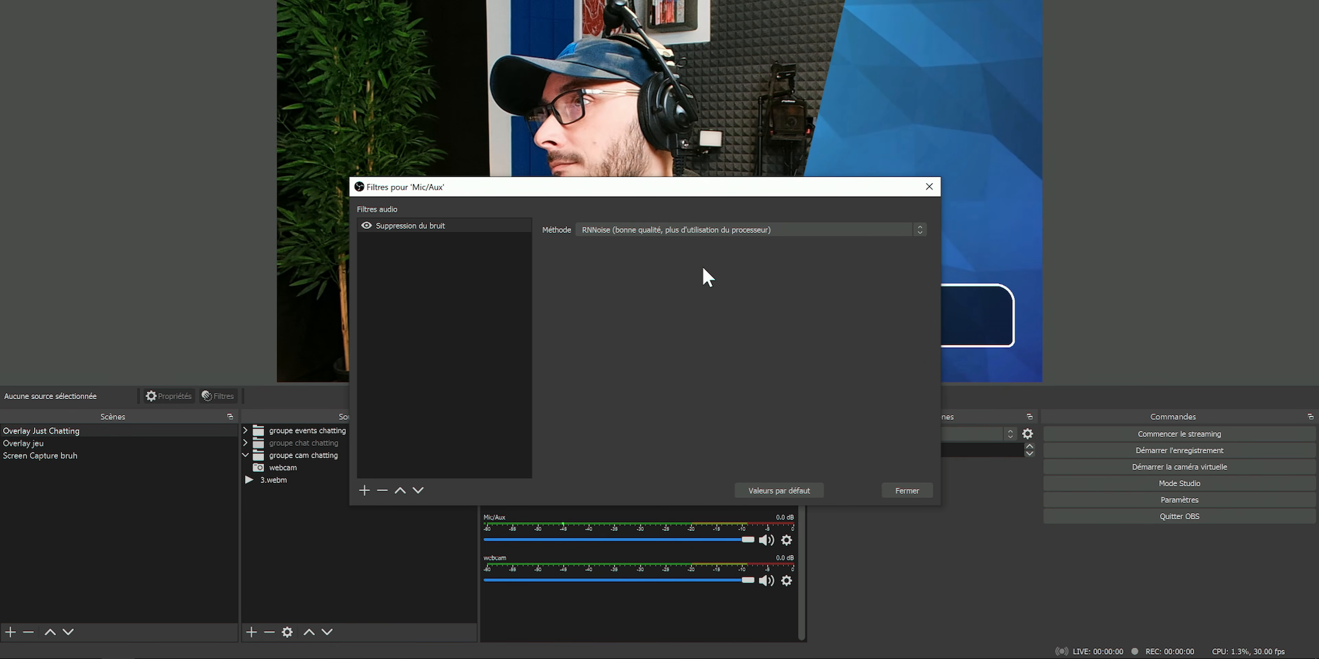
pyautogui.click(648, 232)
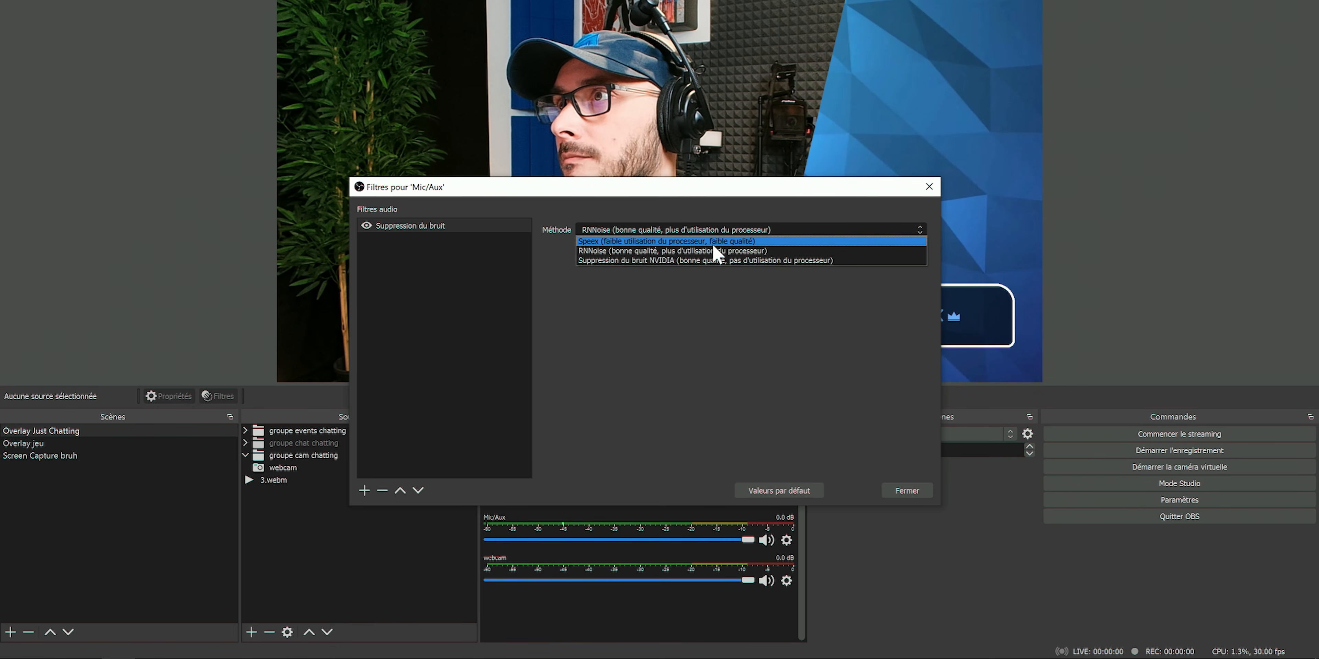
pyautogui.click(716, 243)
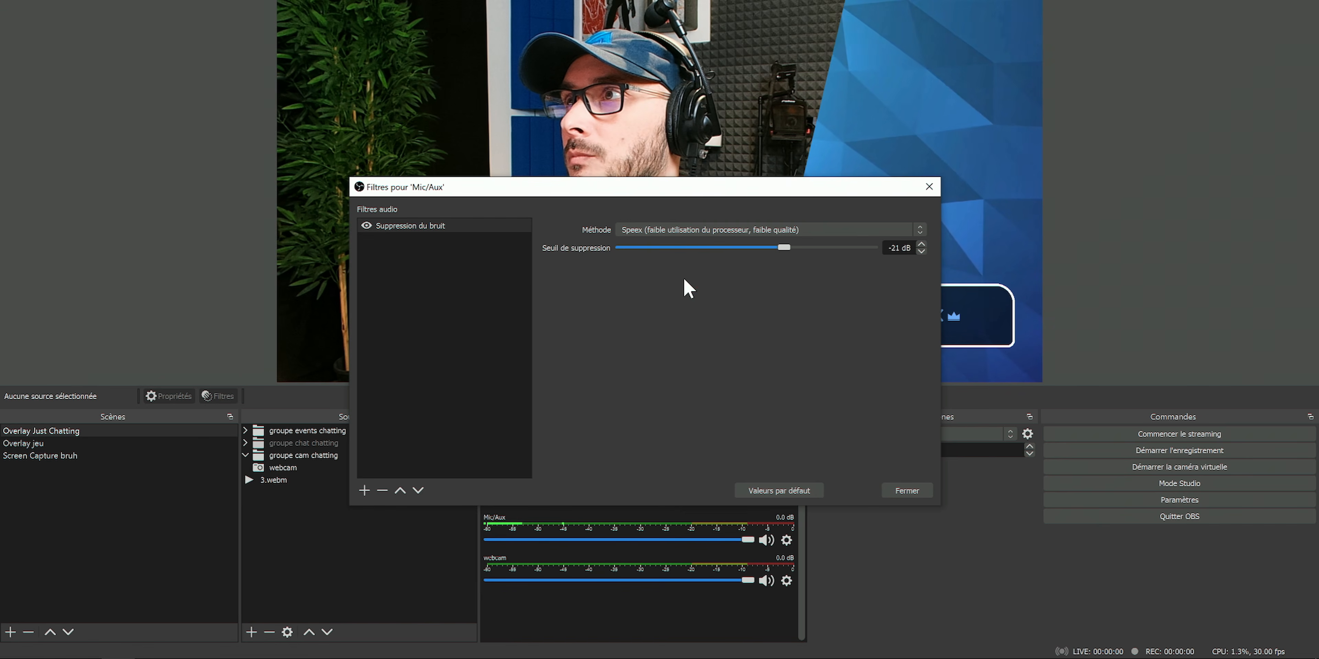
# Step: Add a Noise Gate filter to the microphone with a closing threshold of -62 dB and an opening threshold of -39 dB
pyautogui.click(364, 491)
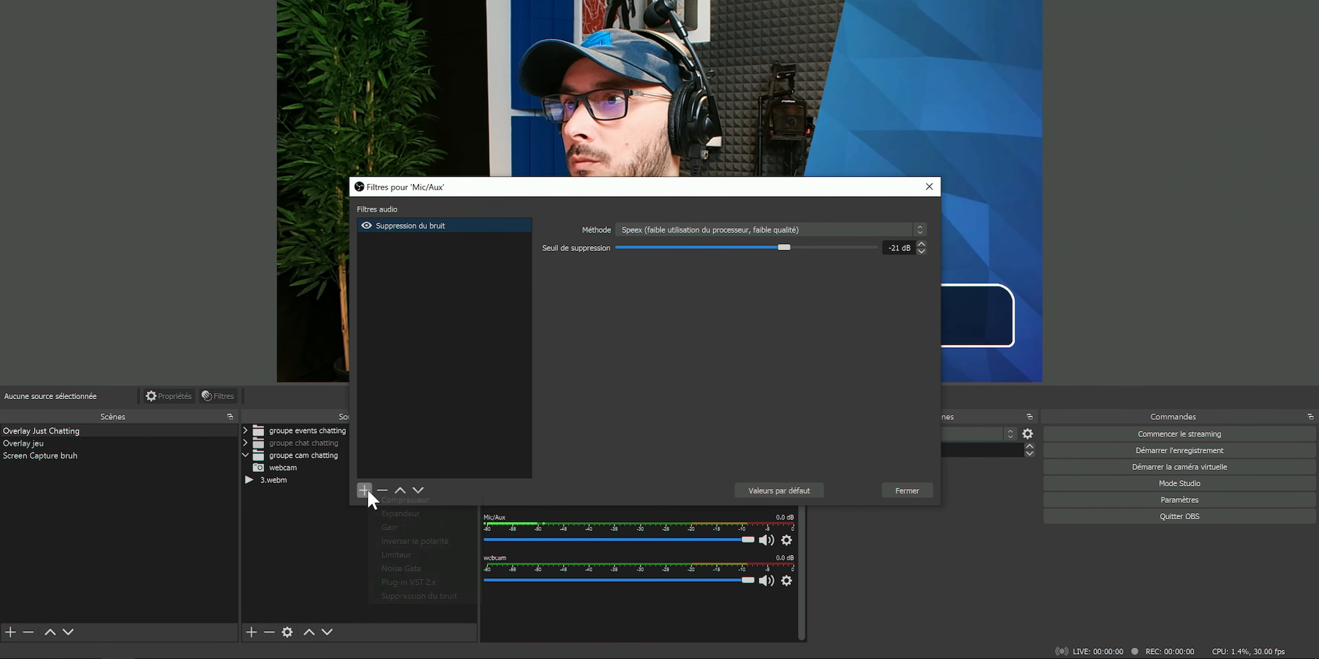
pyautogui.click(425, 566)
pyautogui.click(617, 372)
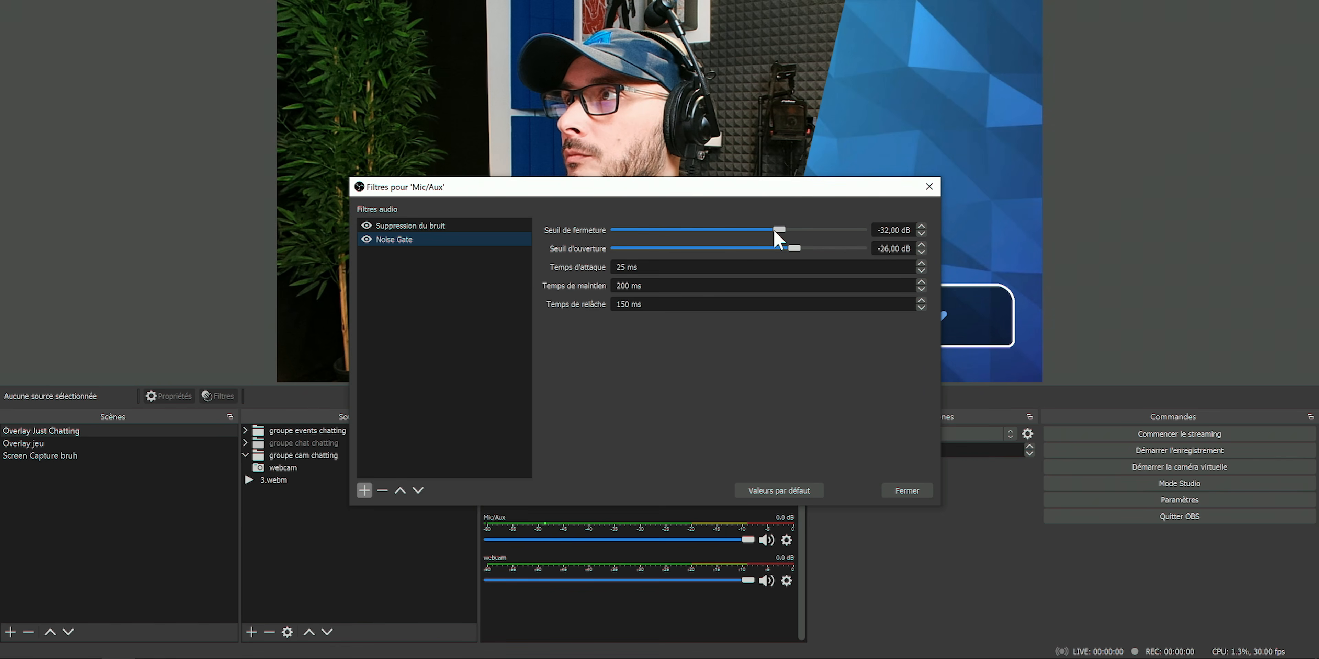
pyautogui.moveTo(778, 230); pyautogui.dragTo(763, 248)
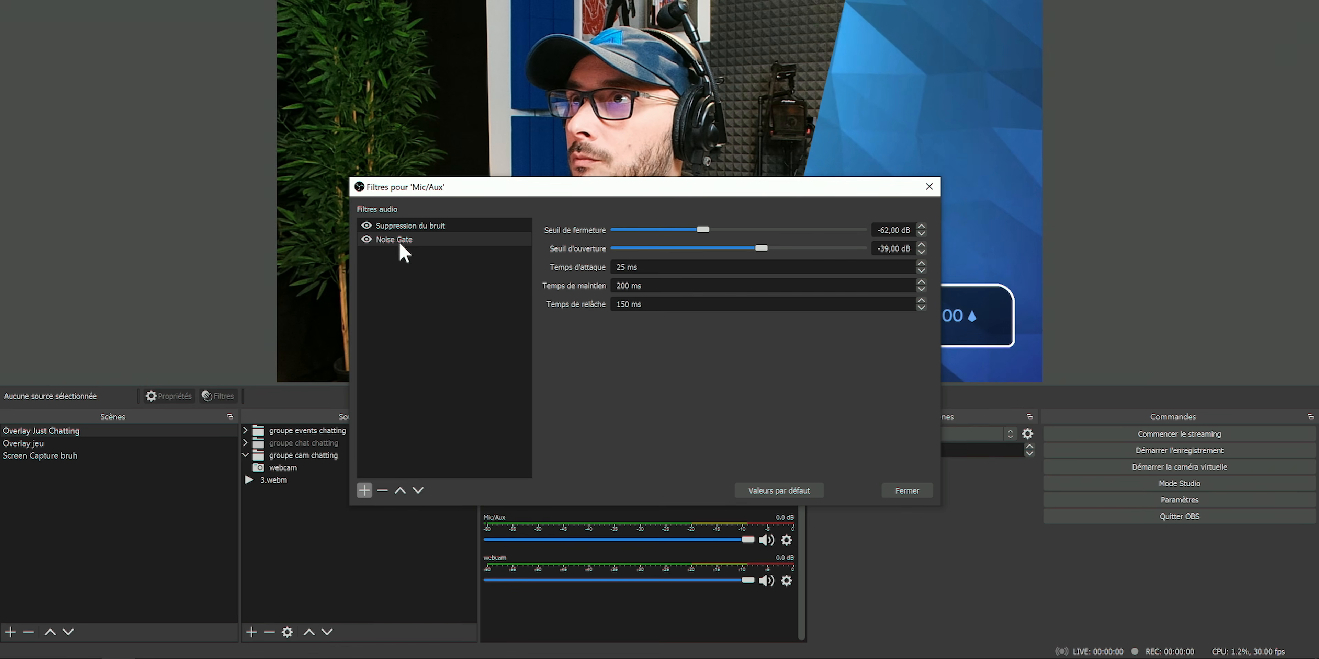
# Step: Set the noise gate's closing threshold to -50 dB and opening threshold to -12 dB while noise suppression is temporarily disabled
pyautogui.click(368, 227)
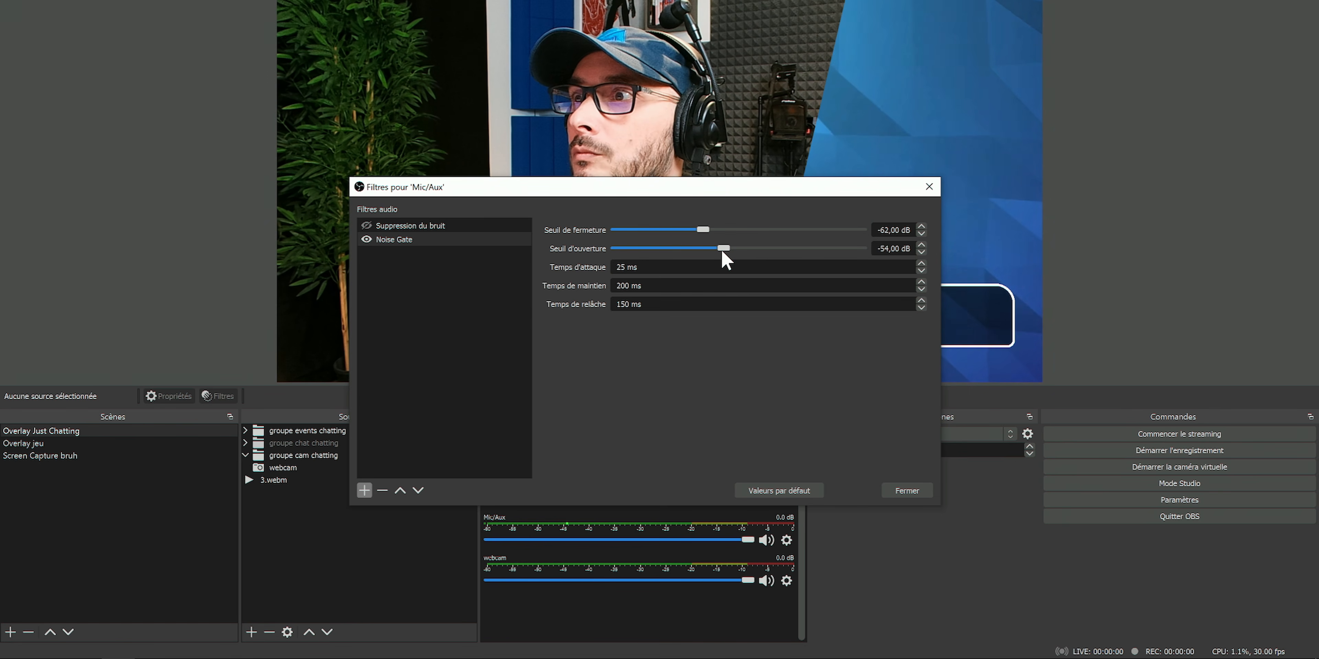
pyautogui.moveTo(702, 230); pyautogui.dragTo(804, 246)
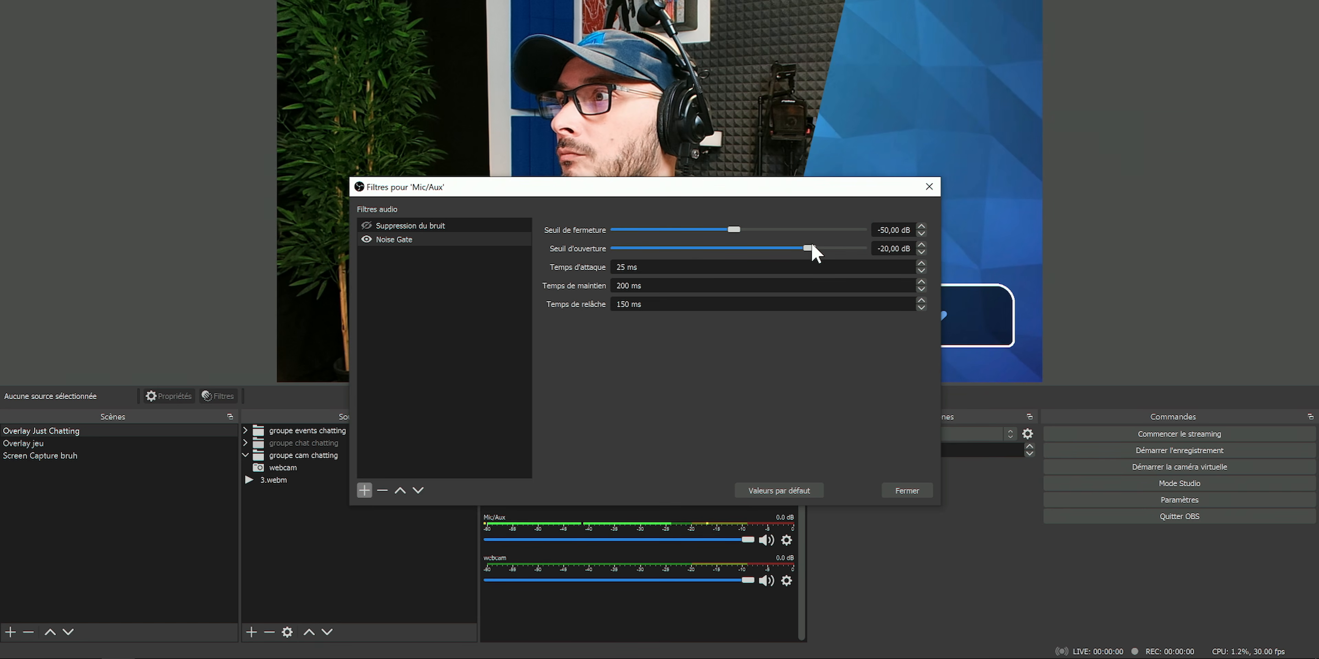
pyautogui.moveTo(809, 248)
pyautogui.mouseDown()
pyautogui.moveTo(789, 248)
pyautogui.moveTo(840, 249)
pyautogui.moveTo(829, 248)
pyautogui.mouseUp()
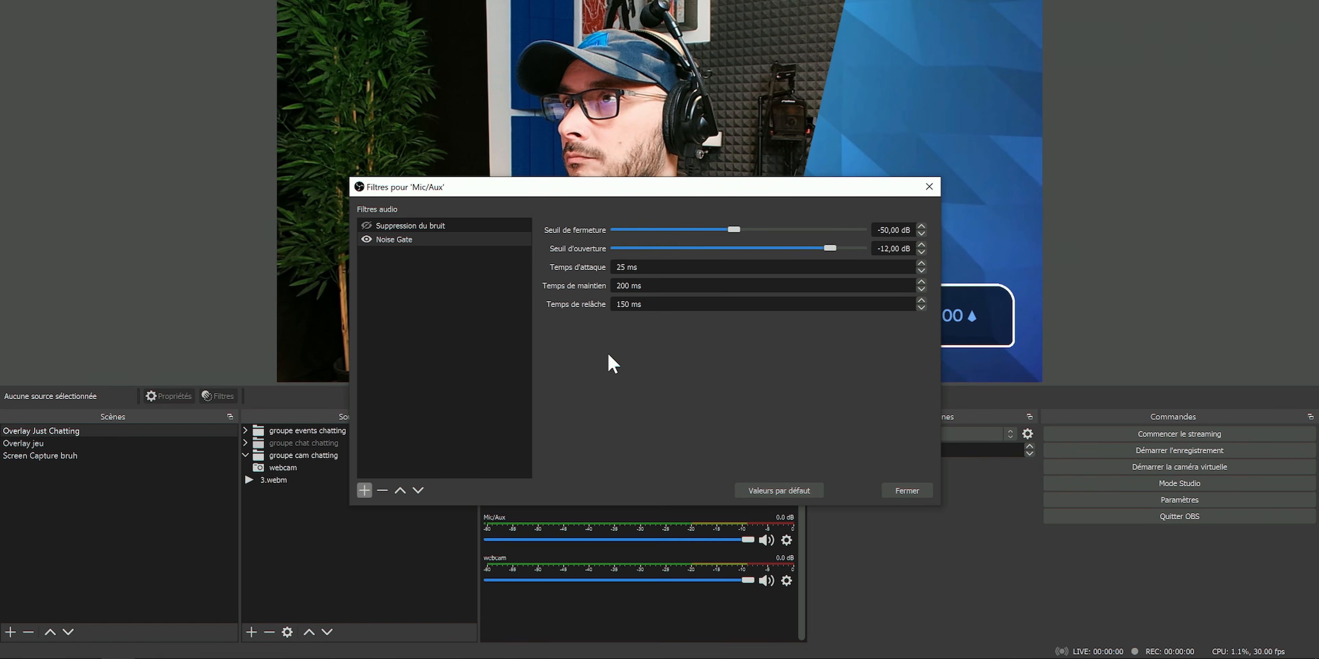
pyautogui.click(369, 227)
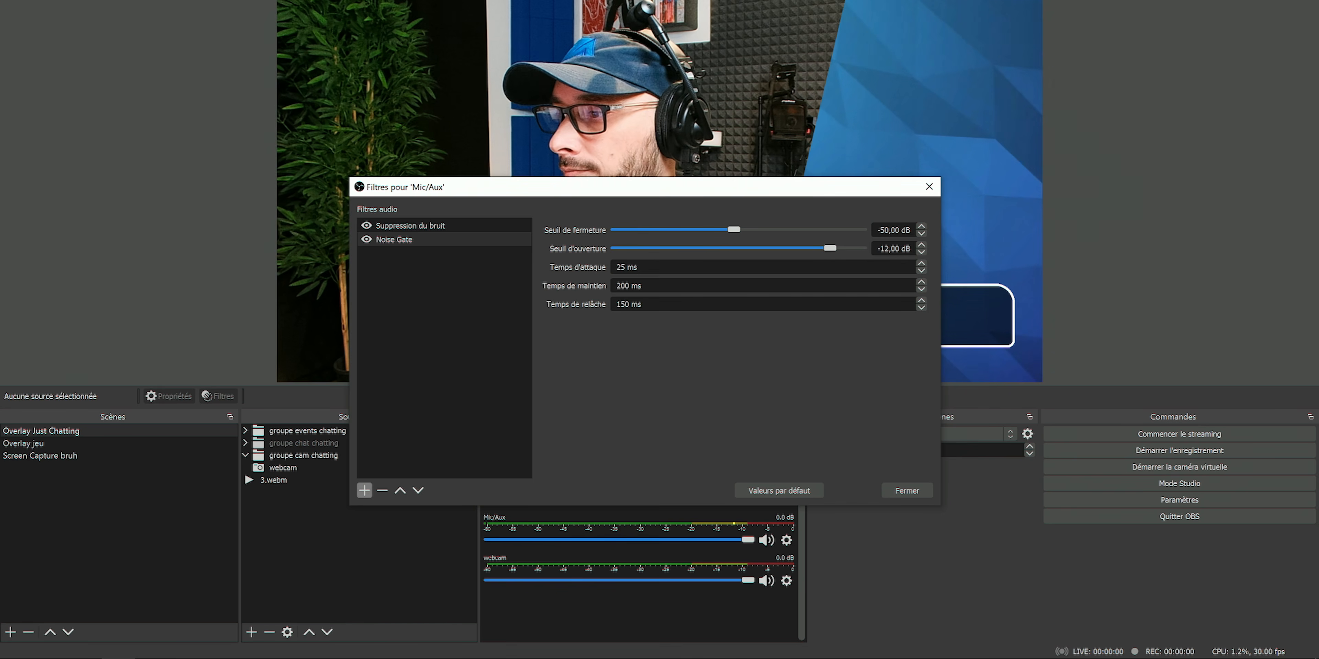
# Step: Add a Compresseur filter with a 4:1 ratio, keeping its output gain at 0 dB and its sidechain source at Aucune
pyautogui.click(364, 490)
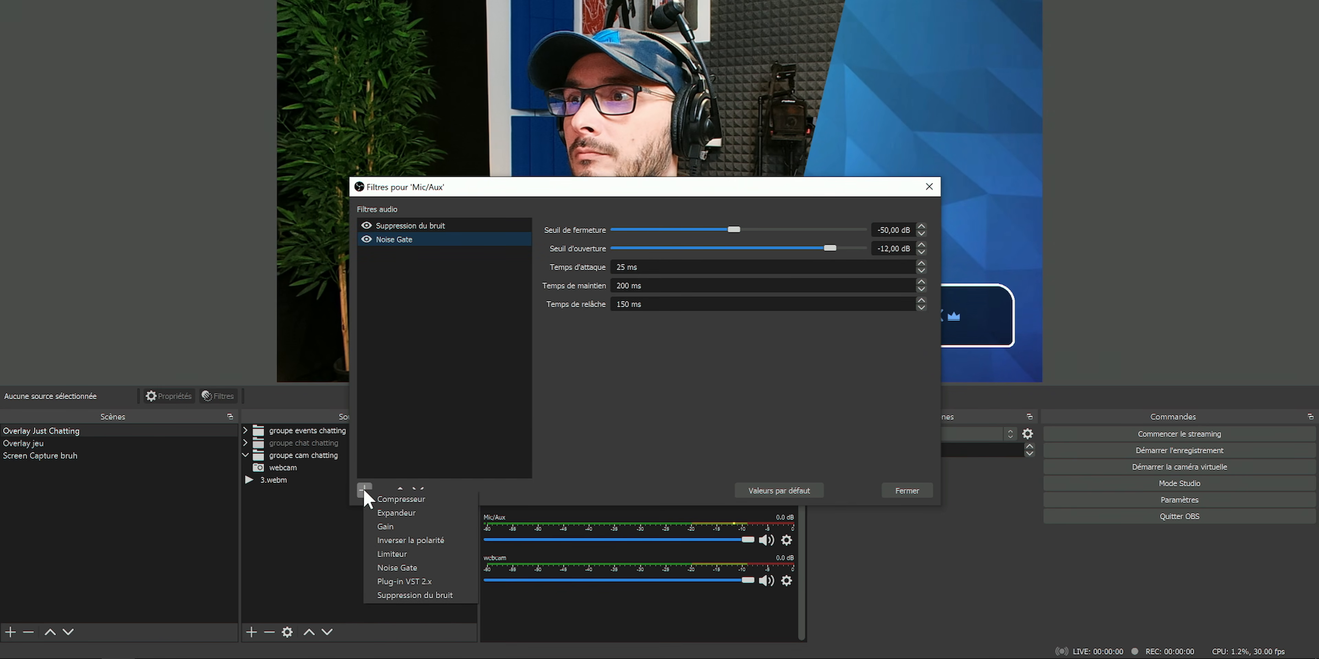
pyautogui.click(437, 499)
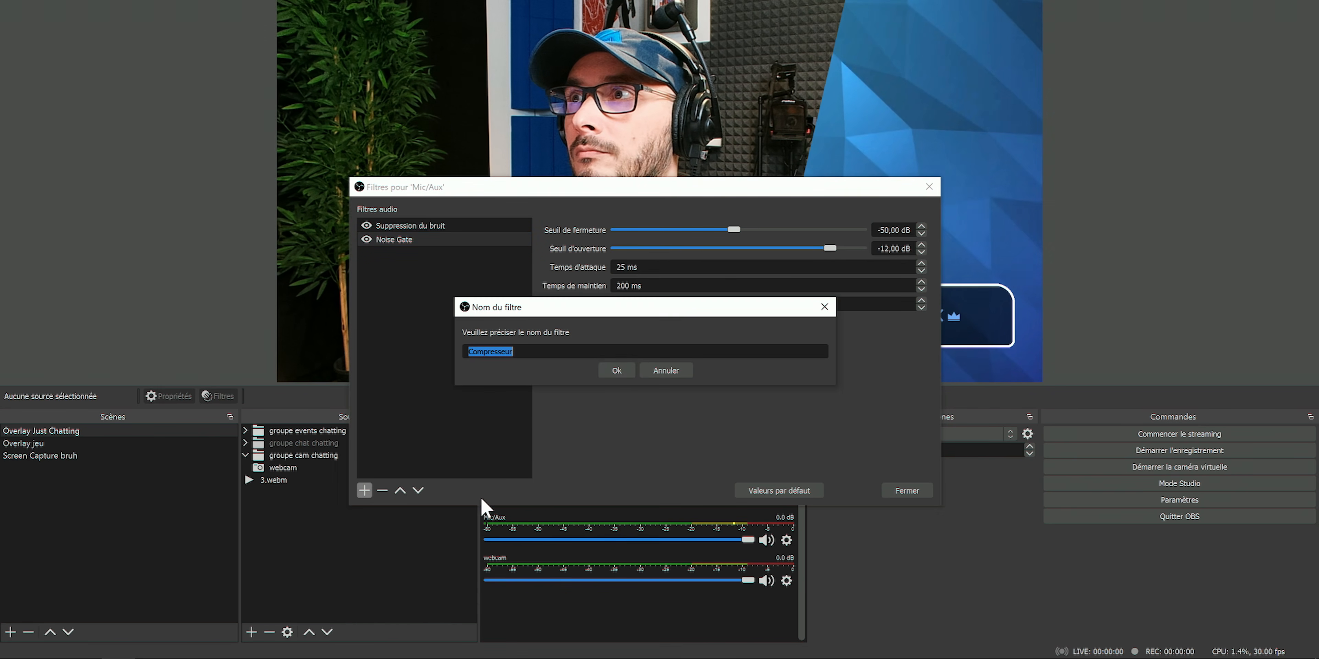
pyautogui.click(616, 370)
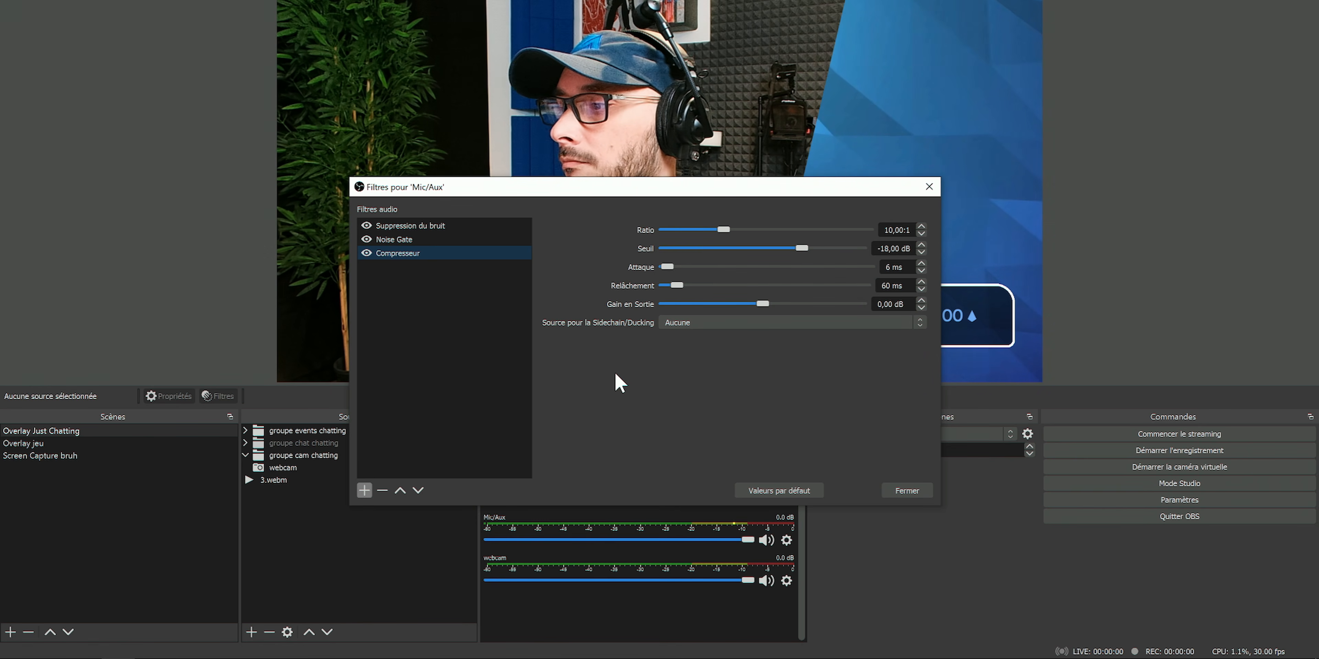
pyautogui.moveTo(724, 231)
pyautogui.mouseDown()
pyautogui.moveTo(672, 231)
pyautogui.moveTo(698, 233)
pyautogui.mouseUp()
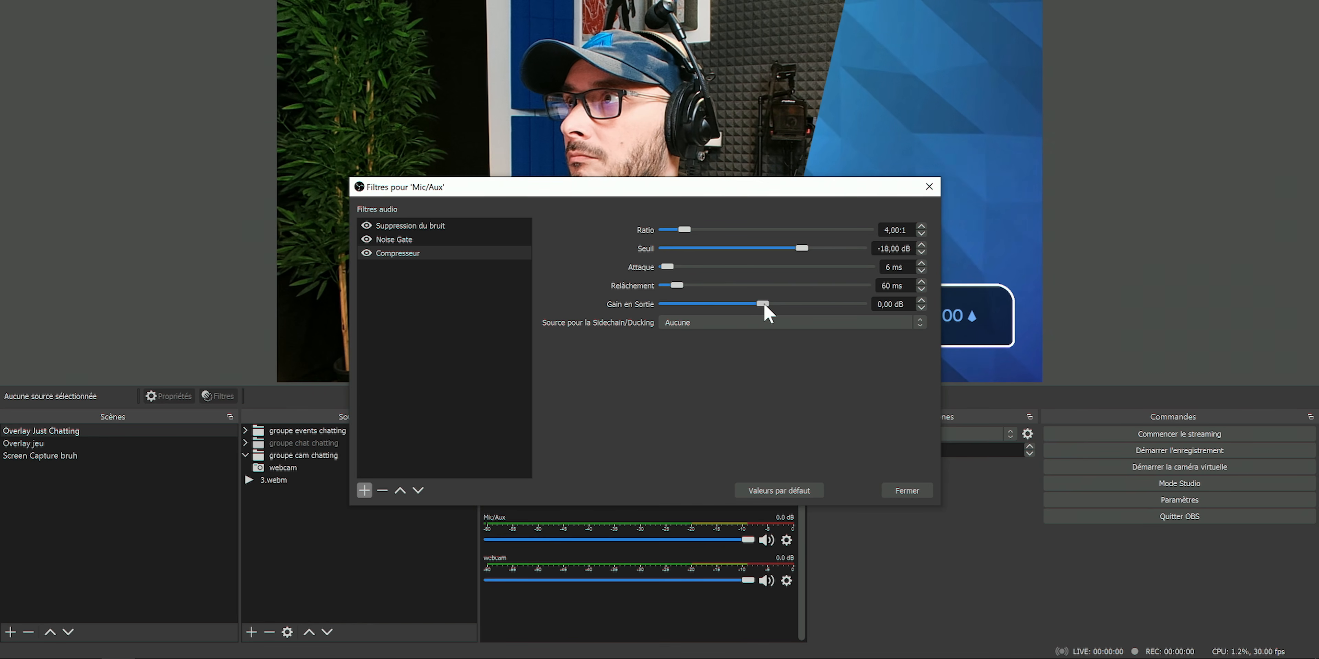
pyautogui.moveTo(766, 302)
pyautogui.mouseDown()
pyautogui.moveTo(680, 303)
pyautogui.moveTo(804, 305)
pyautogui.moveTo(761, 304)
pyautogui.mouseUp()
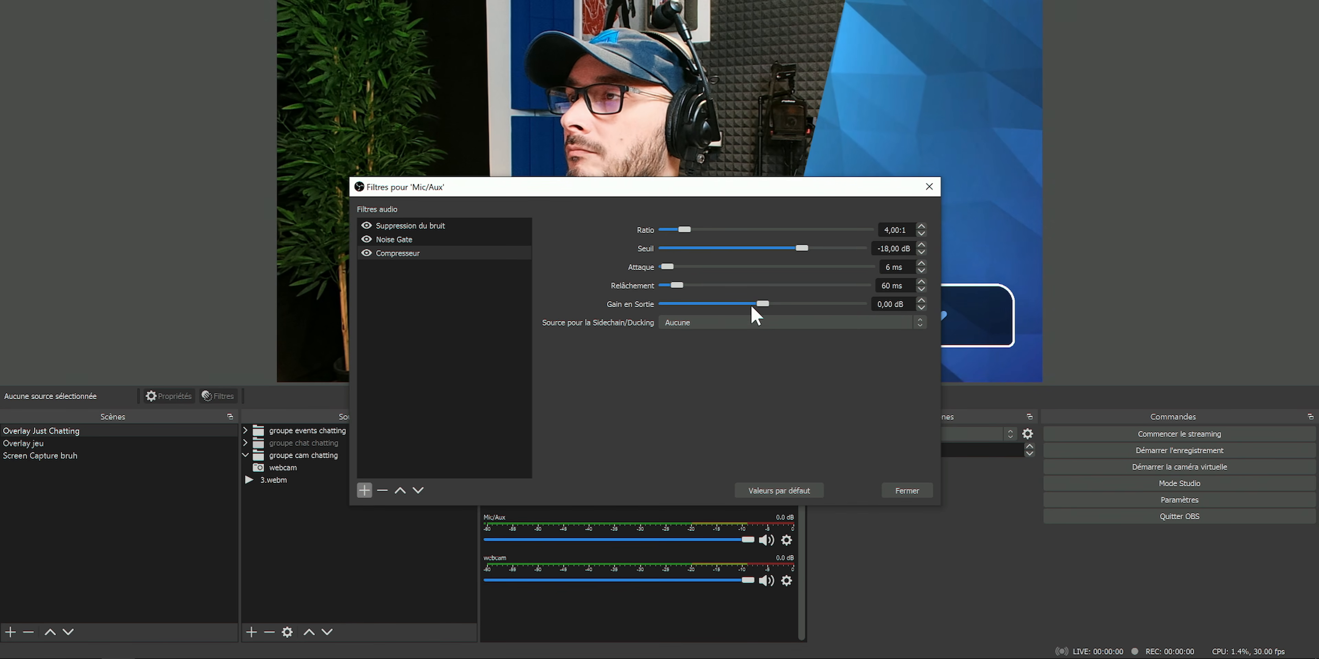
pyautogui.click(691, 323)
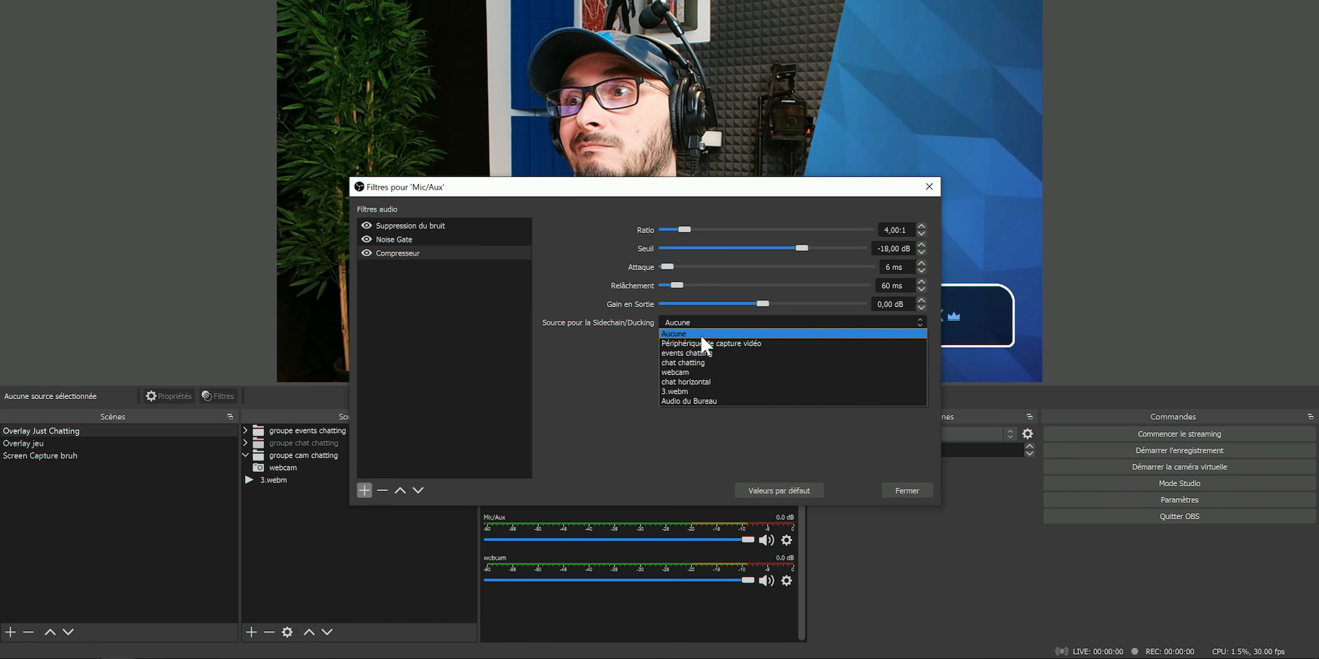
pyautogui.click(724, 424)
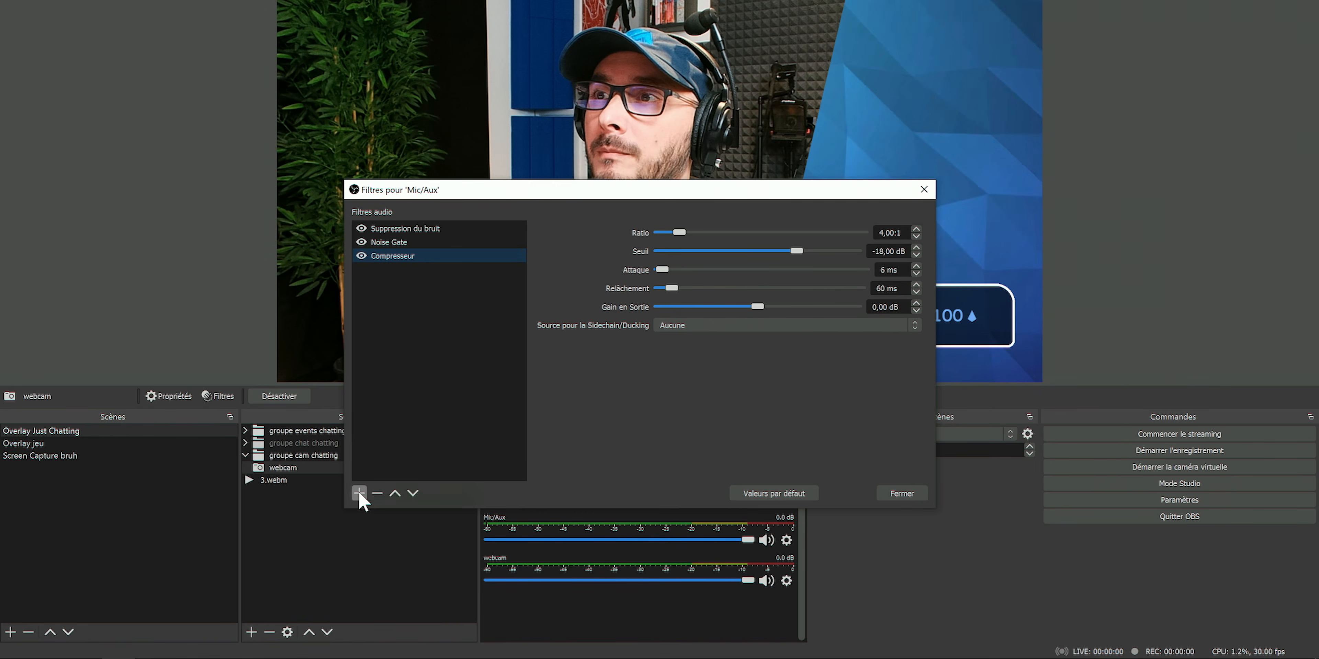
# Step: Add a Gain filter to the microphone under its default name
pyautogui.click(359, 493)
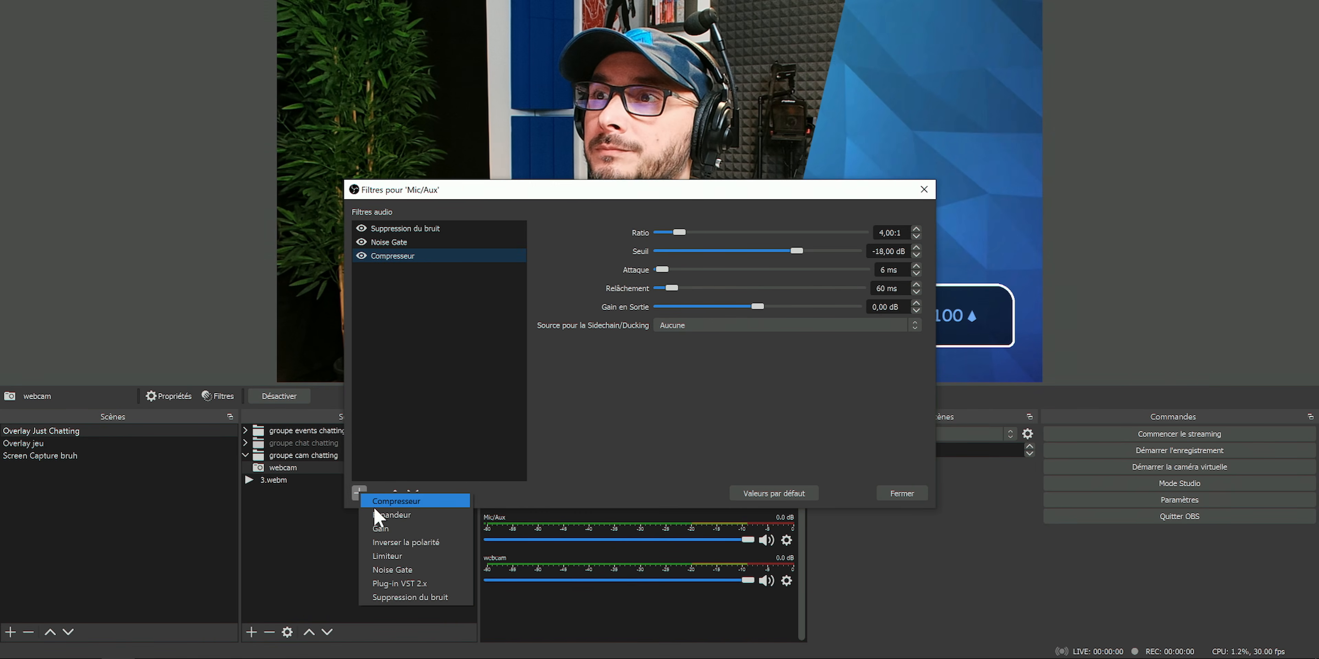
pyautogui.click(387, 529)
pyautogui.click(610, 373)
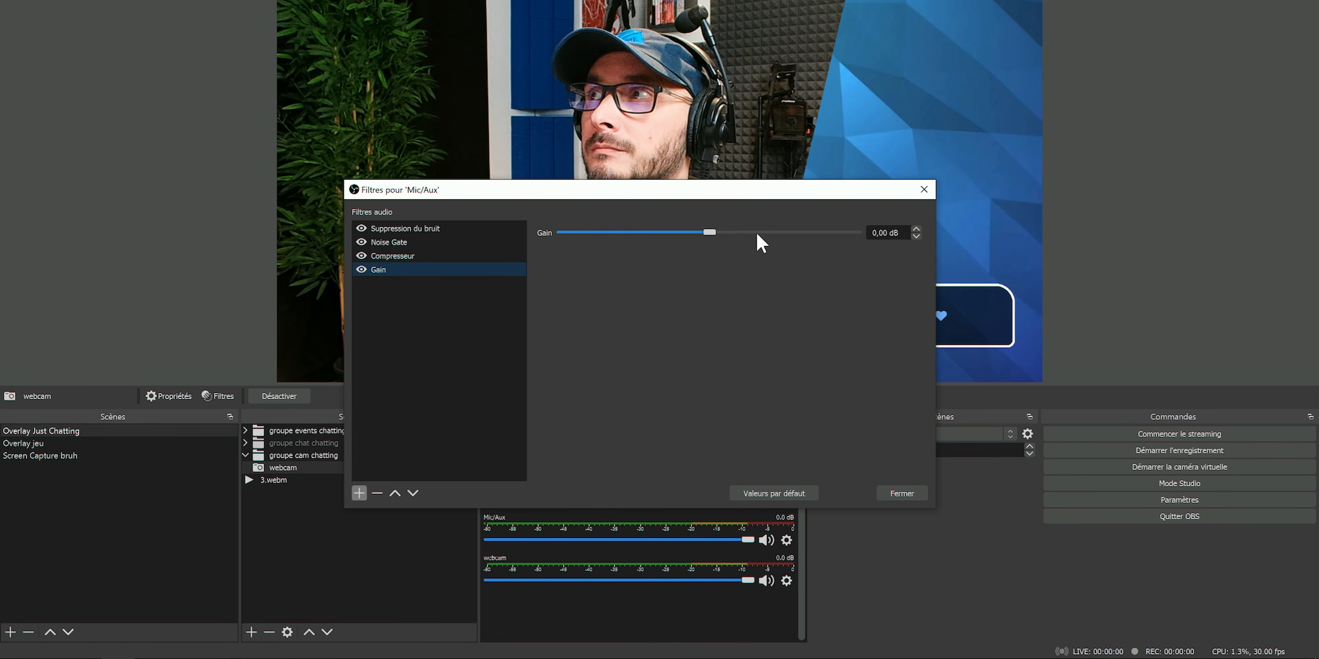
# Step: Add an Expandeur filter to the microphone, using the Expandeur preset and a 4:1 ratio
pyautogui.click(361, 489)
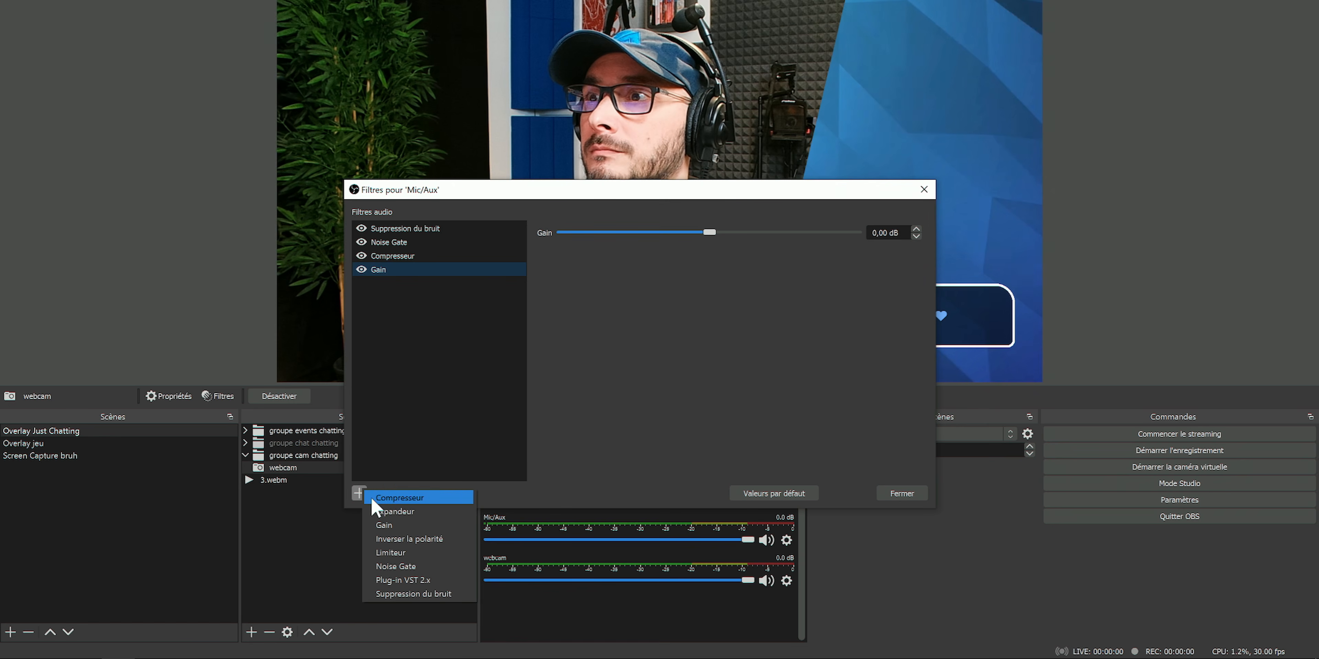
pyautogui.click(396, 512)
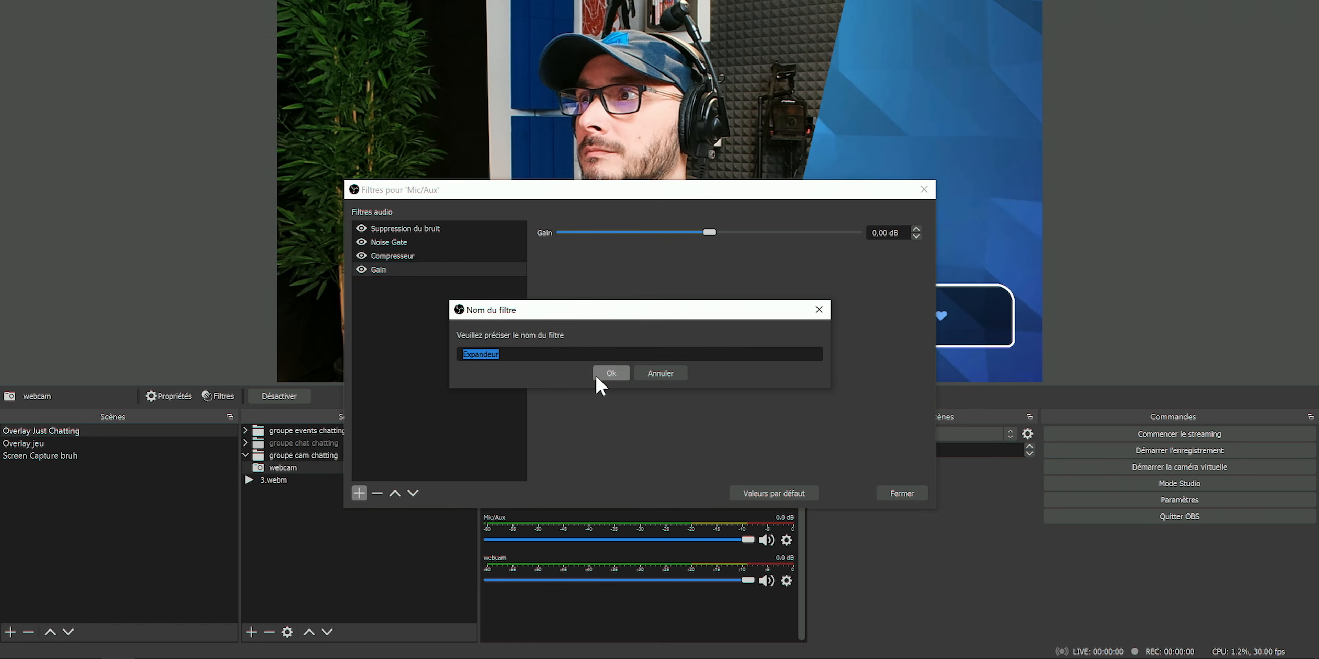
pyautogui.click(608, 371)
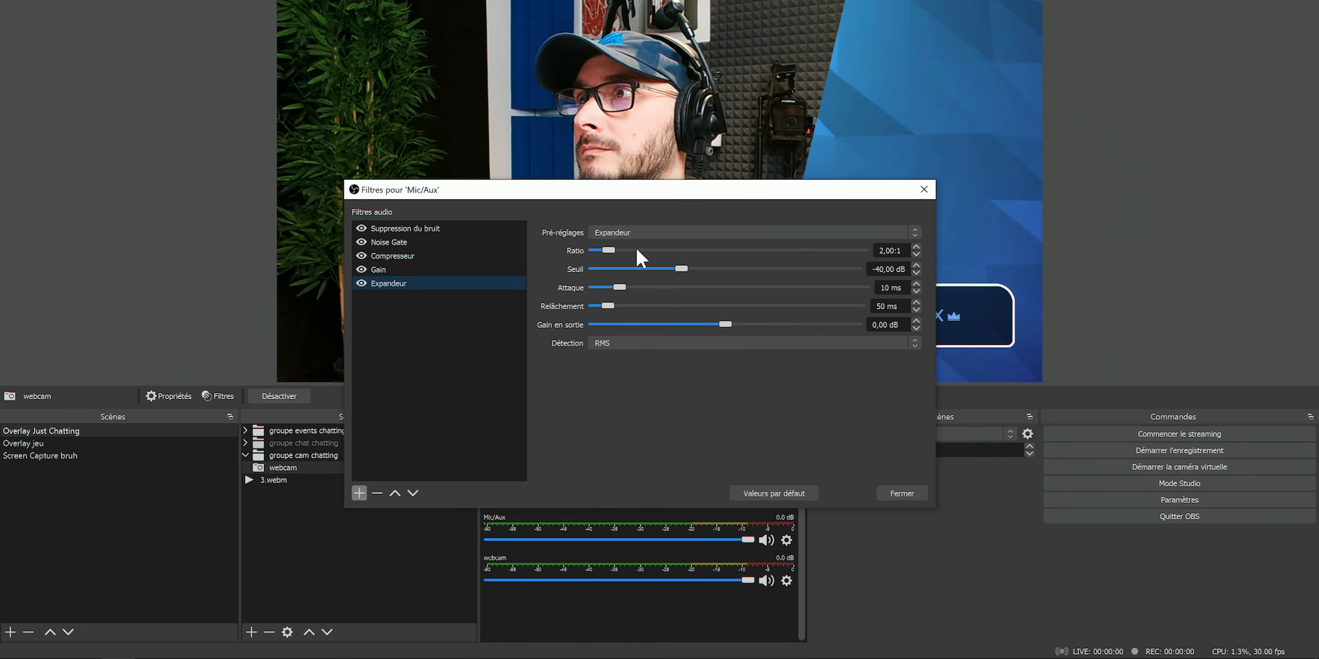
pyautogui.click(618, 234)
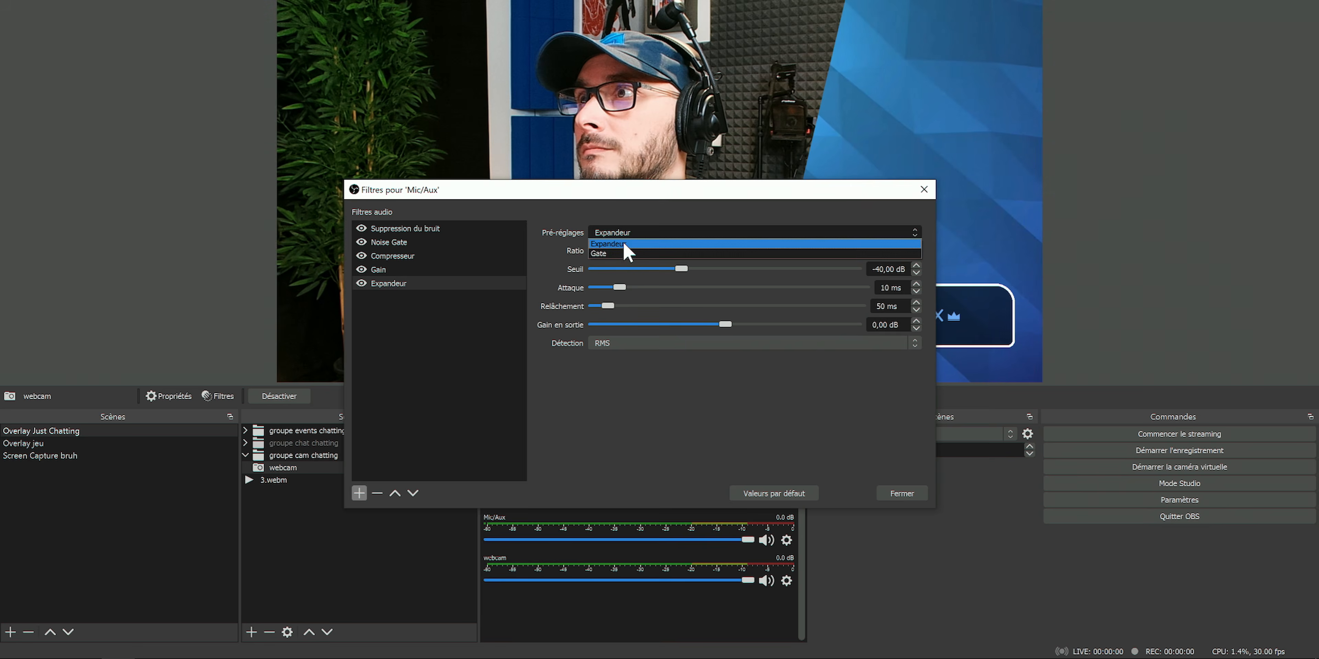
pyautogui.click(629, 245)
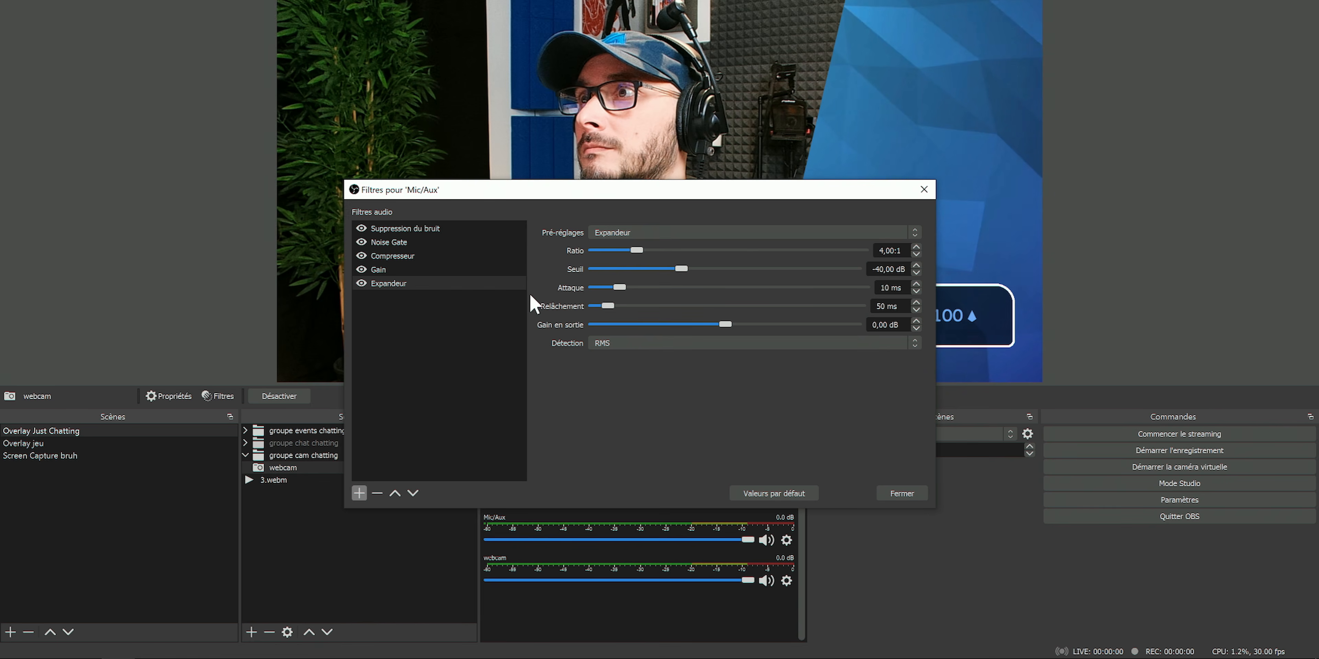
# Step: Add a Limiteur filter to the microphone and set its threshold to -9 dB
pyautogui.click(358, 494)
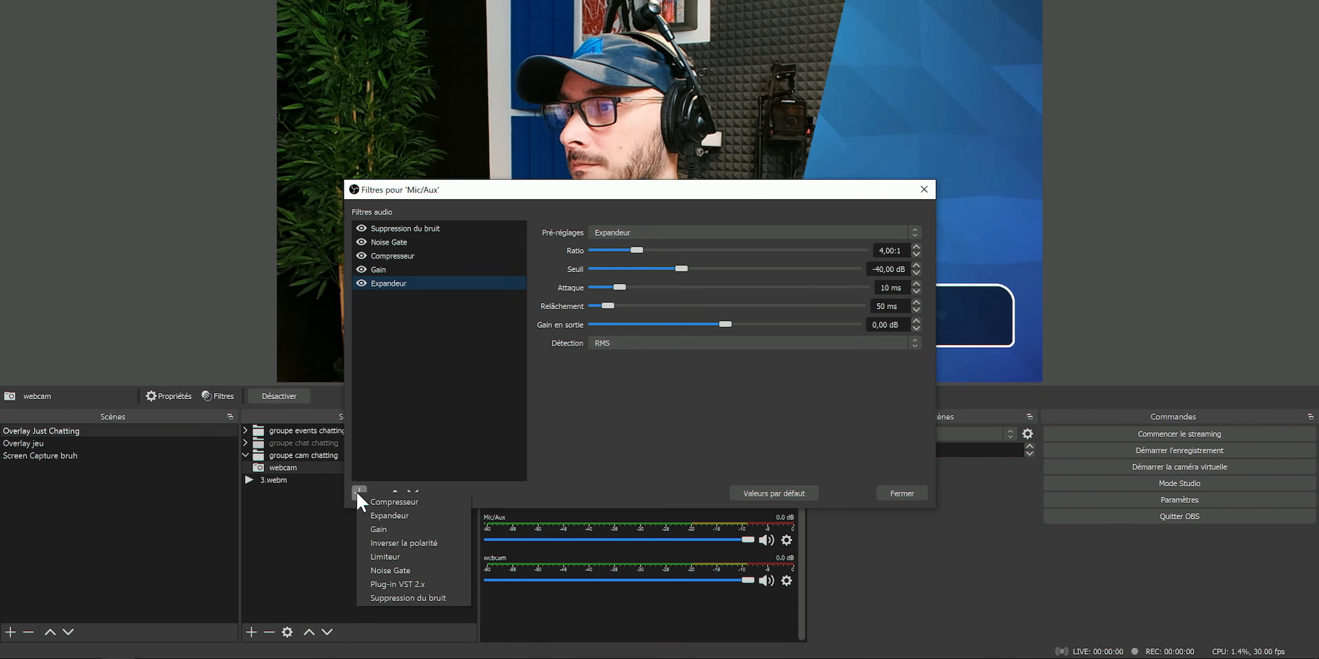
pyautogui.click(400, 563)
pyautogui.click(612, 371)
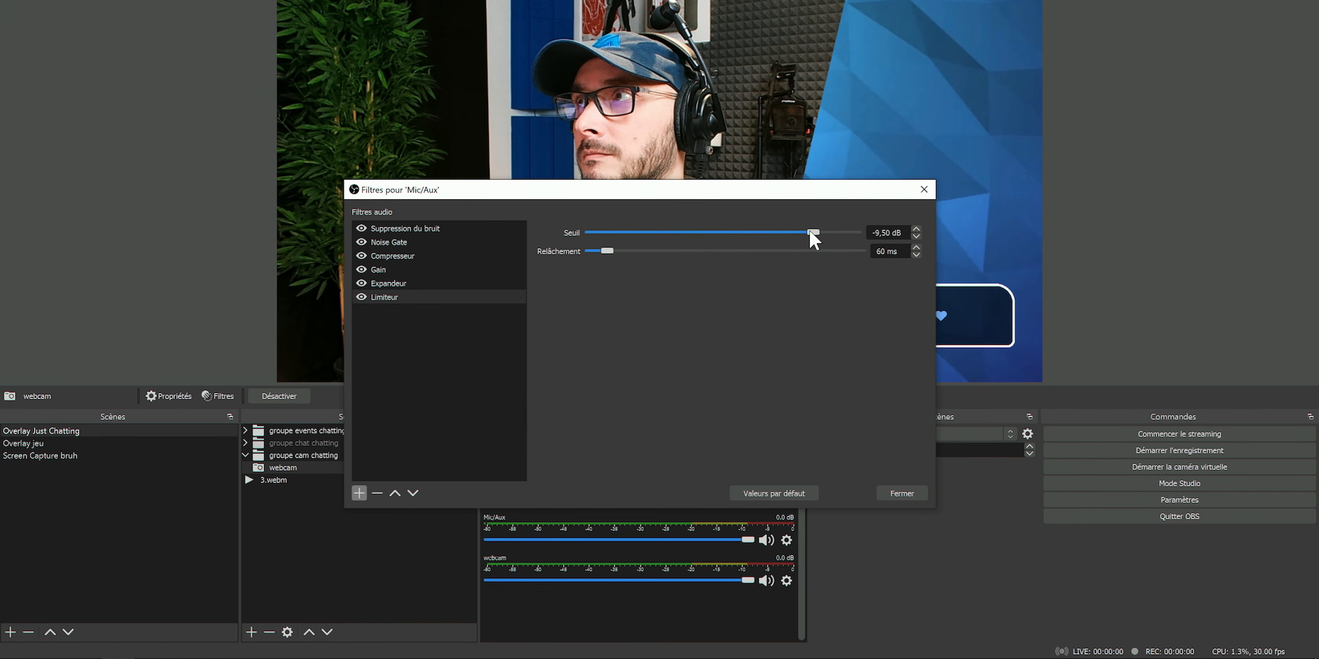
pyautogui.moveTo(803, 231); pyautogui.dragTo(817, 231)
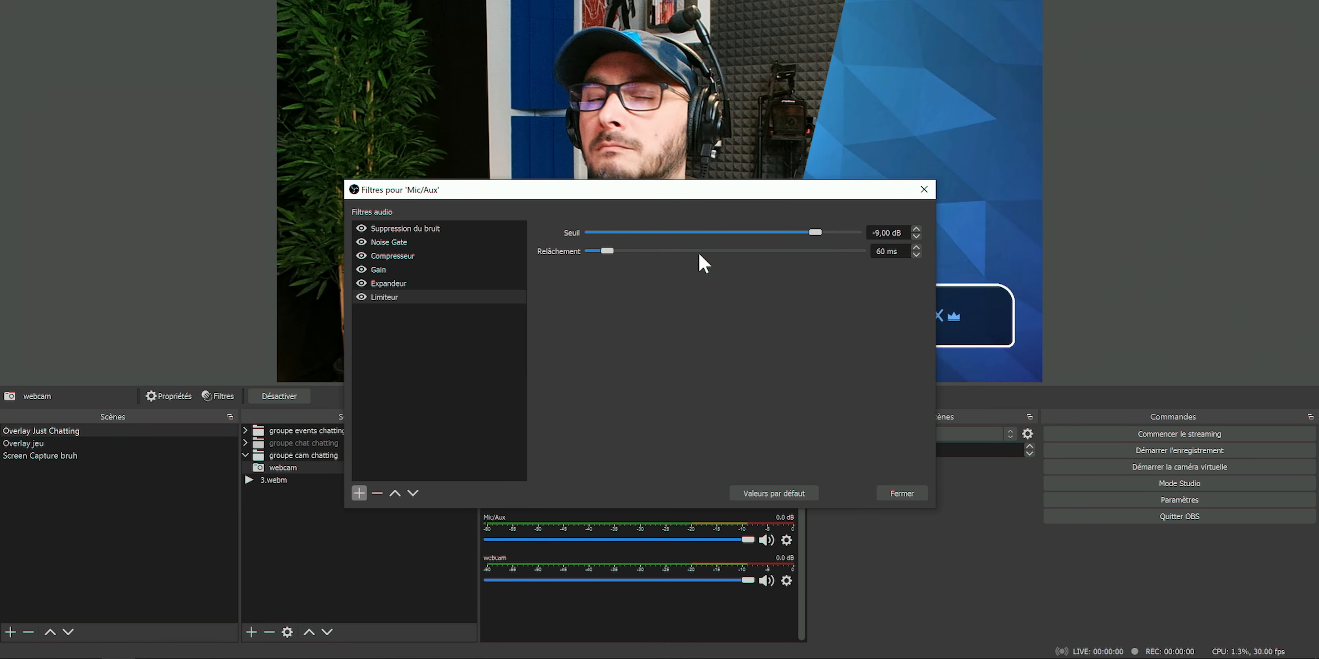
# Step: Add an Inverser la polarité filter to the microphone and disable it
pyautogui.click(359, 493)
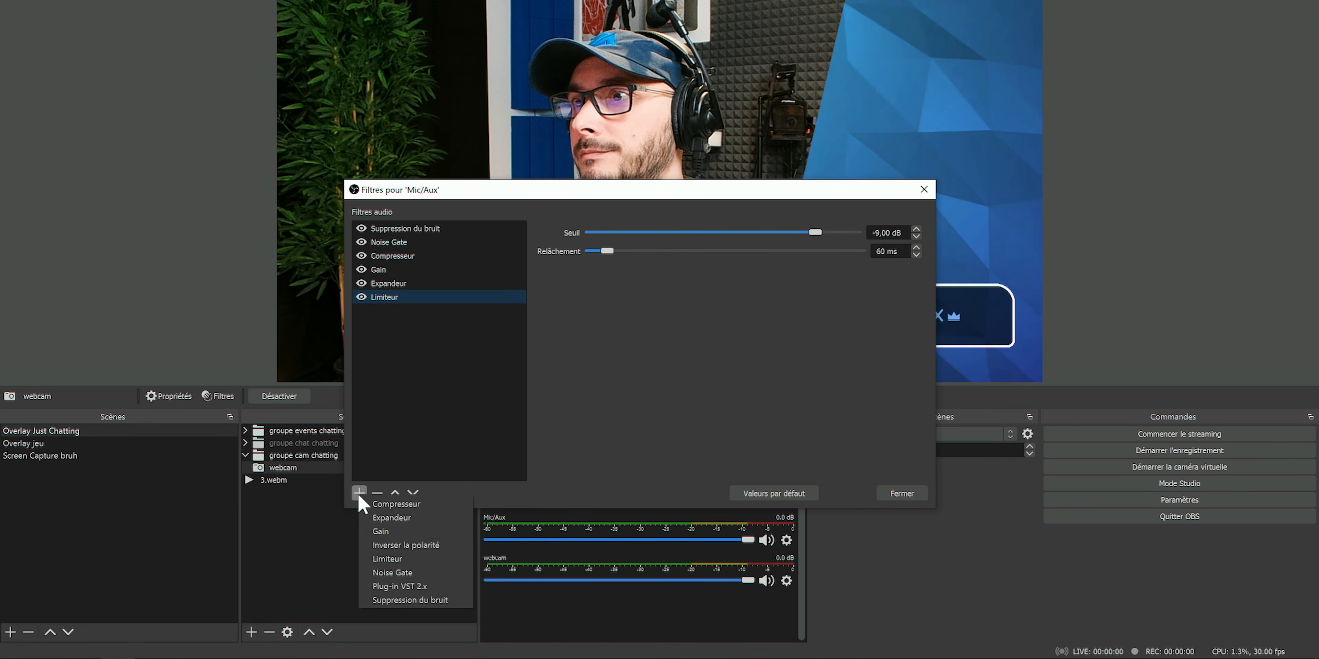
pyautogui.click(412, 548)
pyautogui.click(621, 371)
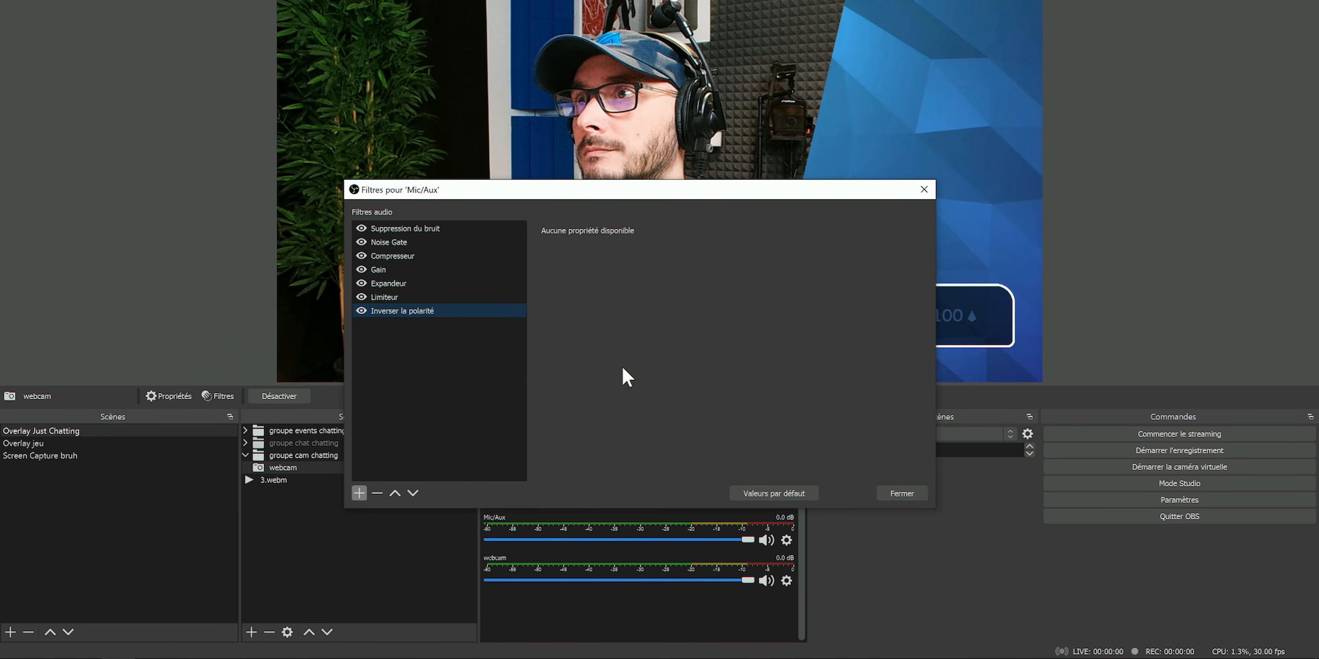
pyautogui.click(361, 310)
# Step: Add a Plug-in VST 2.x filter to the microphone under its default name
pyautogui.click(359, 493)
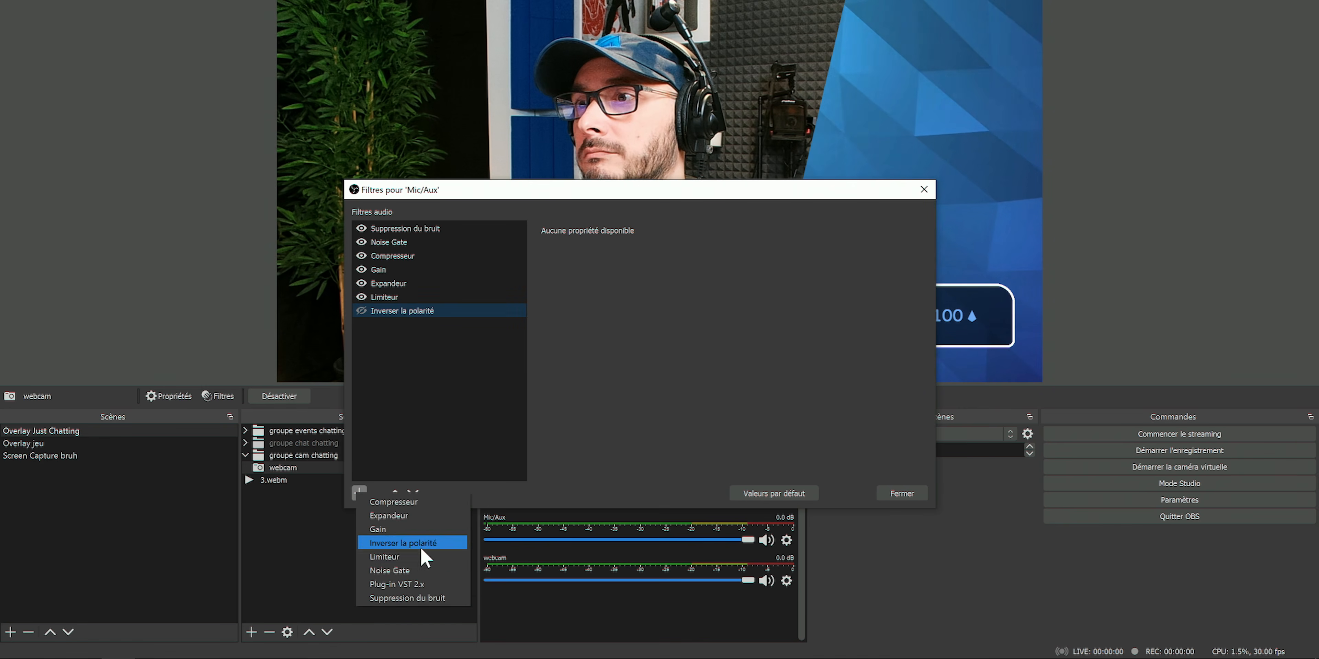
pyautogui.click(421, 586)
pyautogui.click(612, 374)
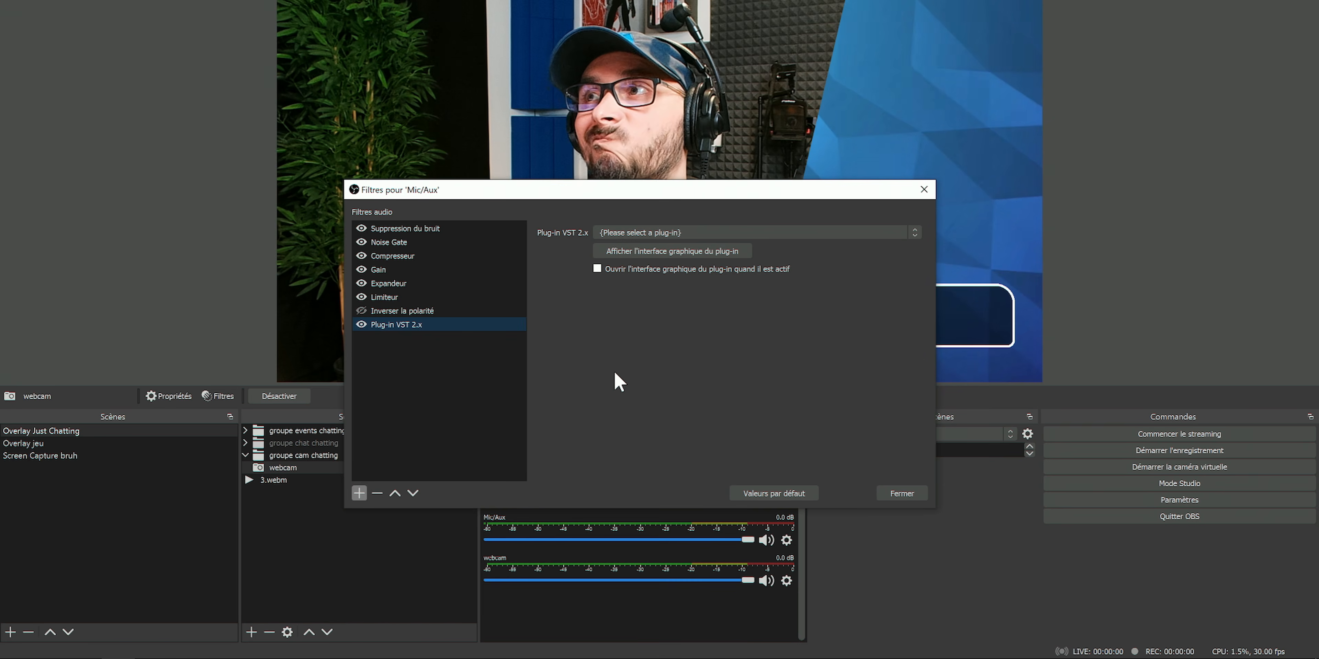
# Step: Load the reaeq-standalone plug-in in the VST filter and open its graphical interface
pyautogui.click(662, 233)
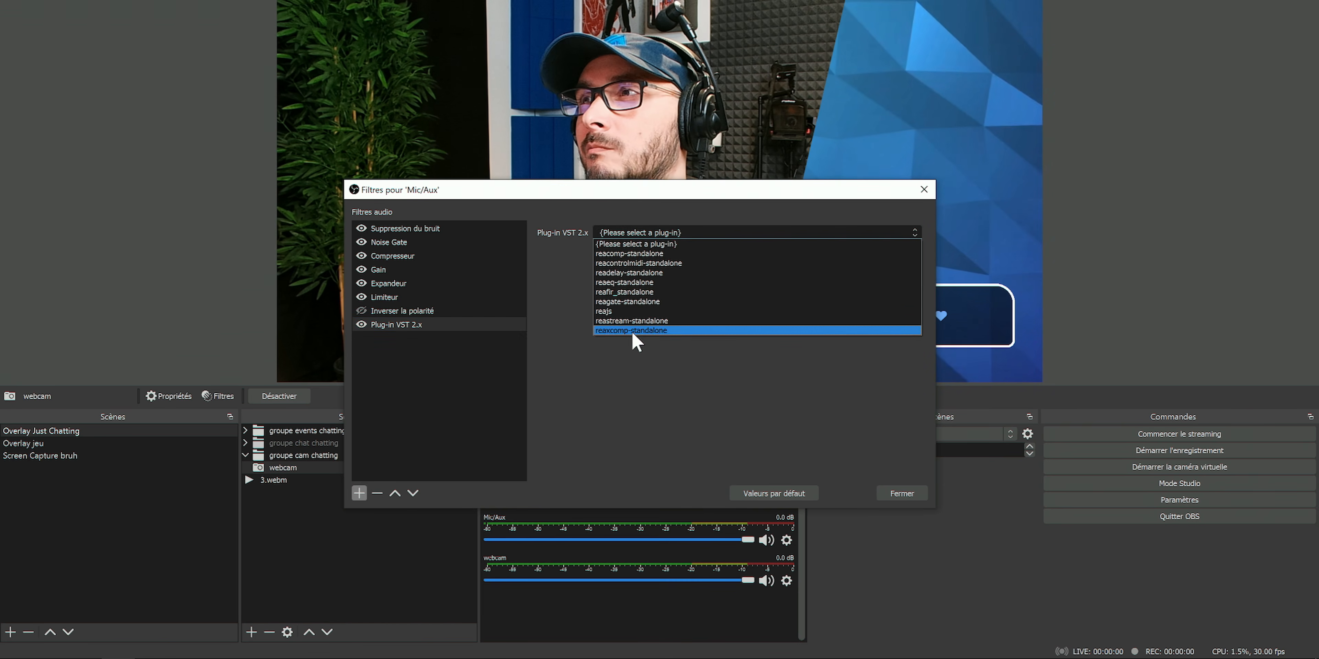
pyautogui.click(632, 283)
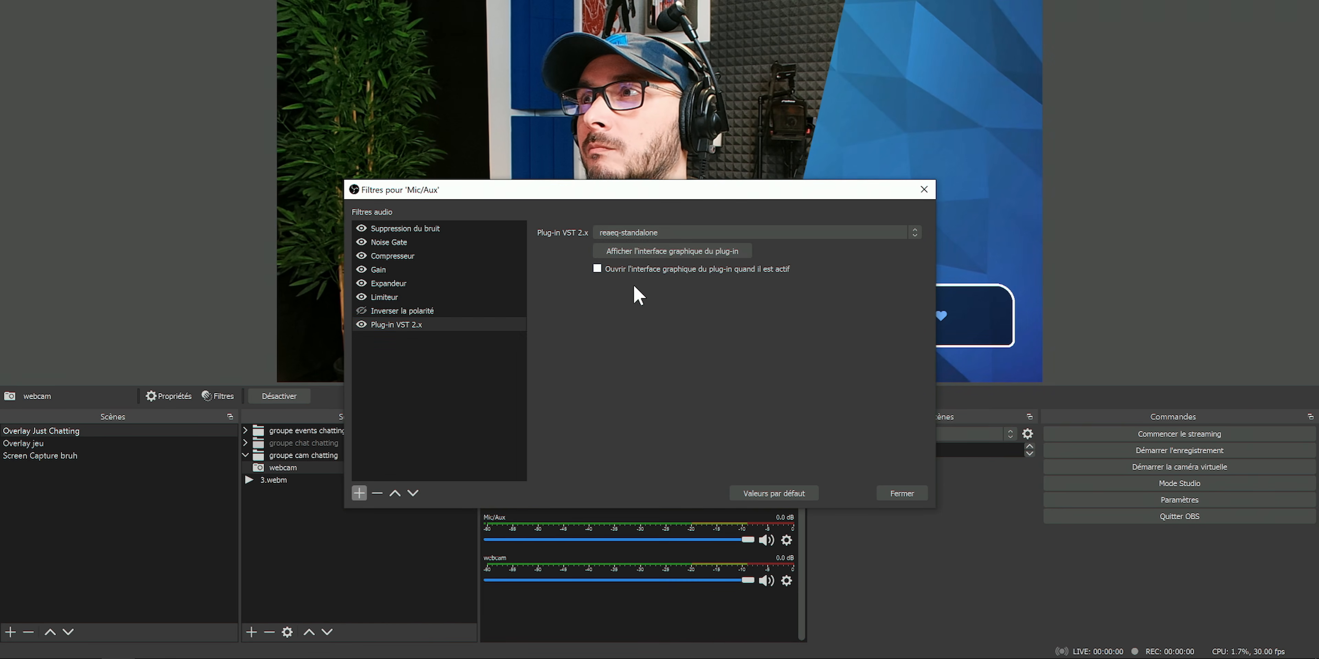
pyautogui.click(653, 251)
pyautogui.moveTo(351, 107); pyautogui.dragTo(422, 120)
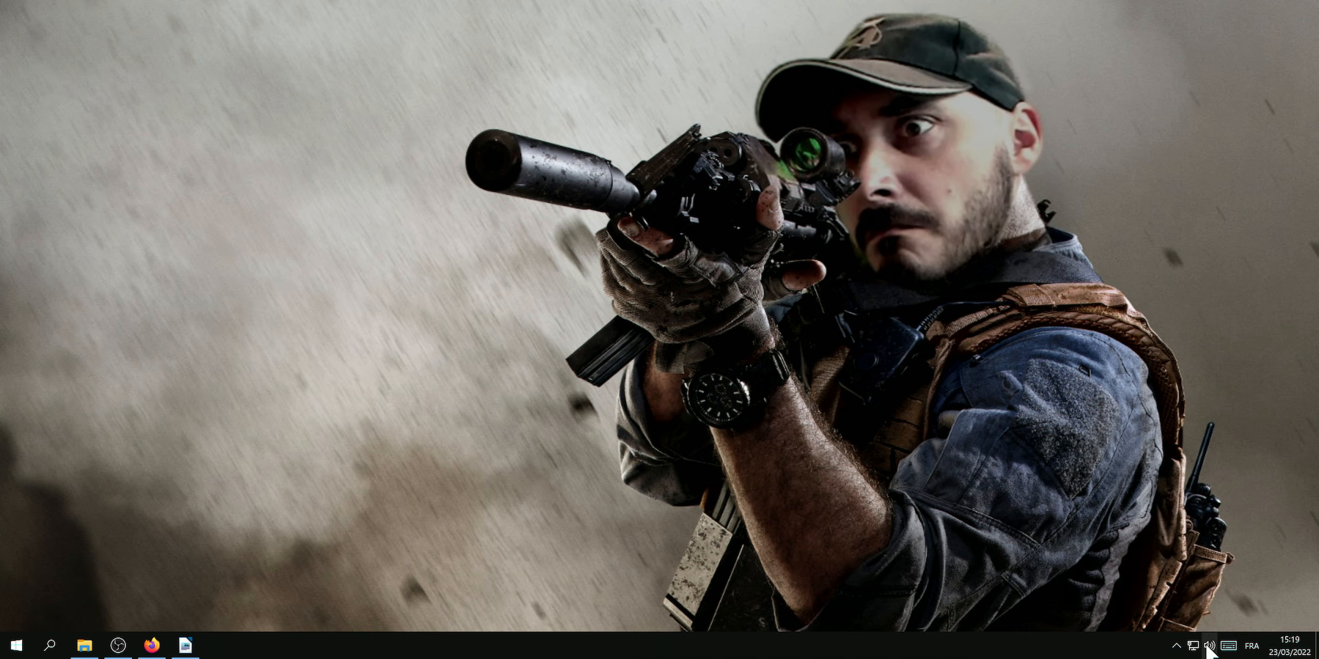
# Step: Switch to the Windows Sound settings, check the Microphone recording device's input level in its properties and accept the dialog
pyautogui.rightClick(1208, 642)
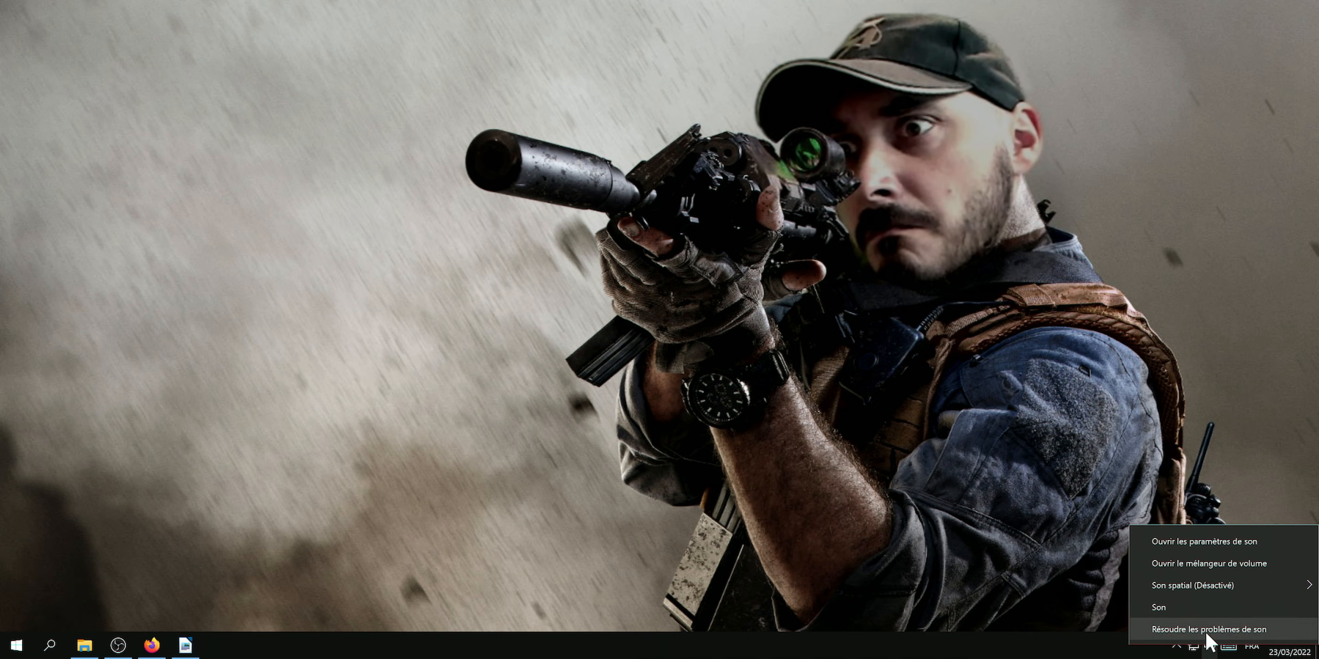
pyautogui.click(1198, 607)
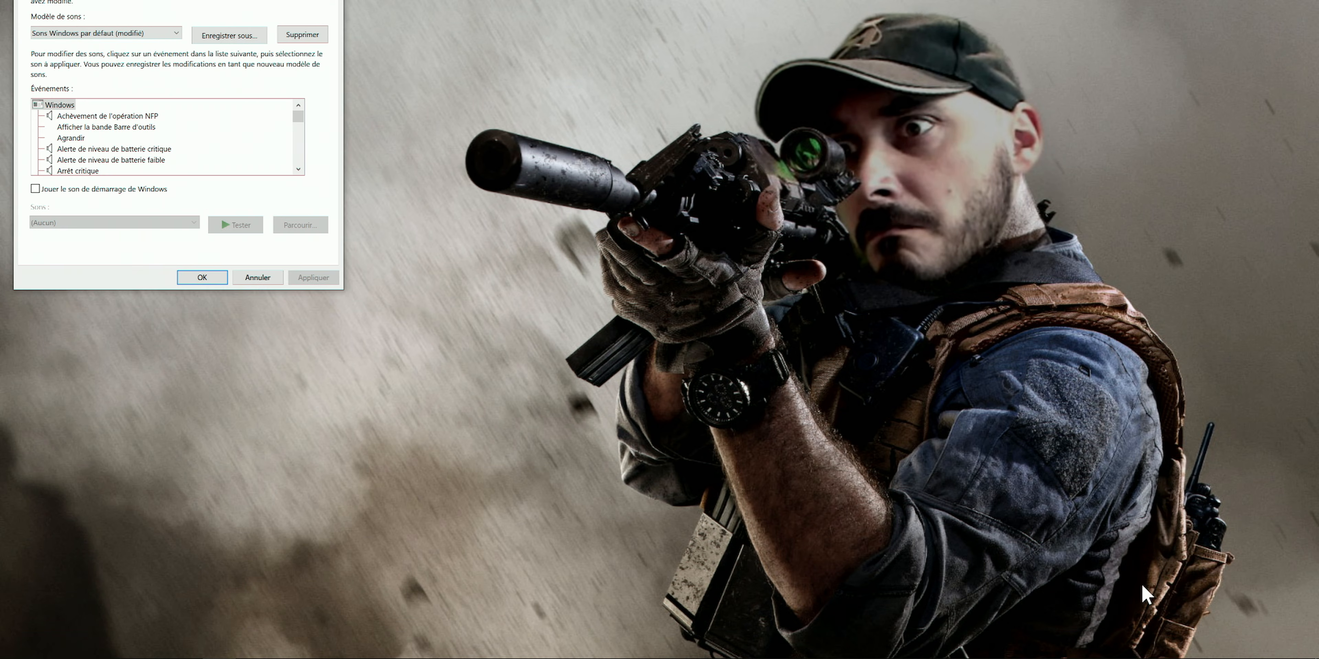
pyautogui.moveTo(220, 0); pyautogui.dragTo(661, 110)
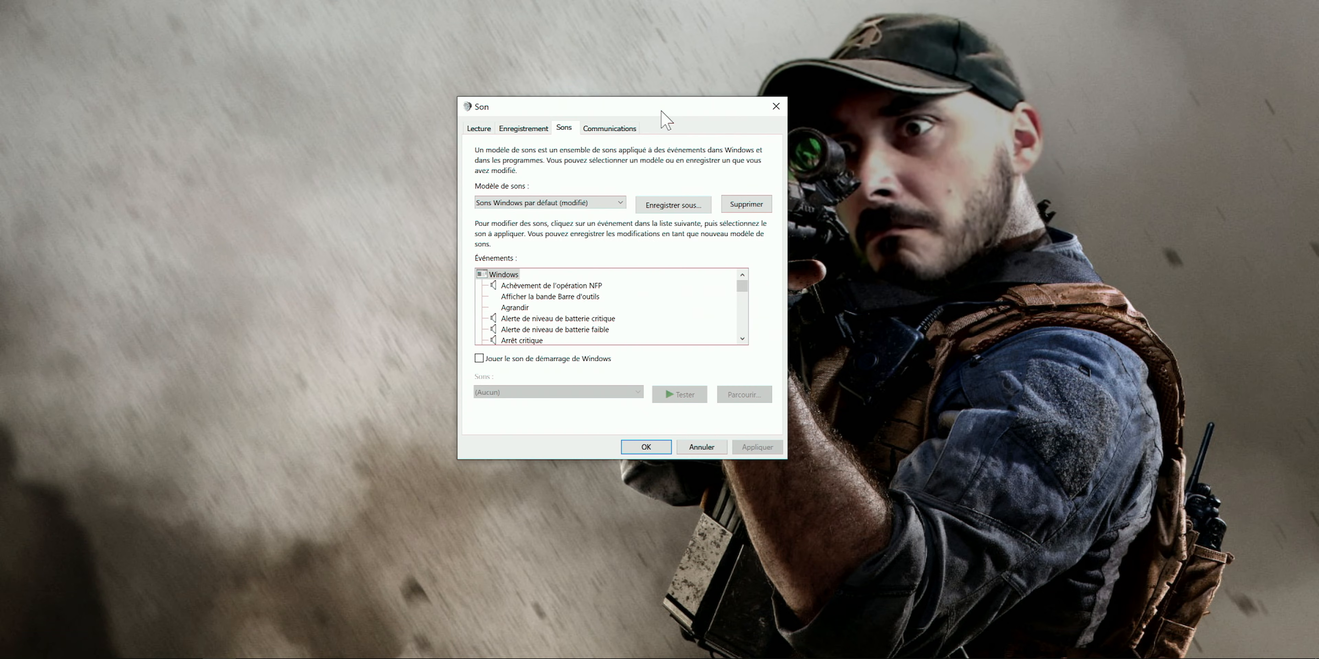
pyautogui.click(523, 128)
pyautogui.doubleClick(576, 205)
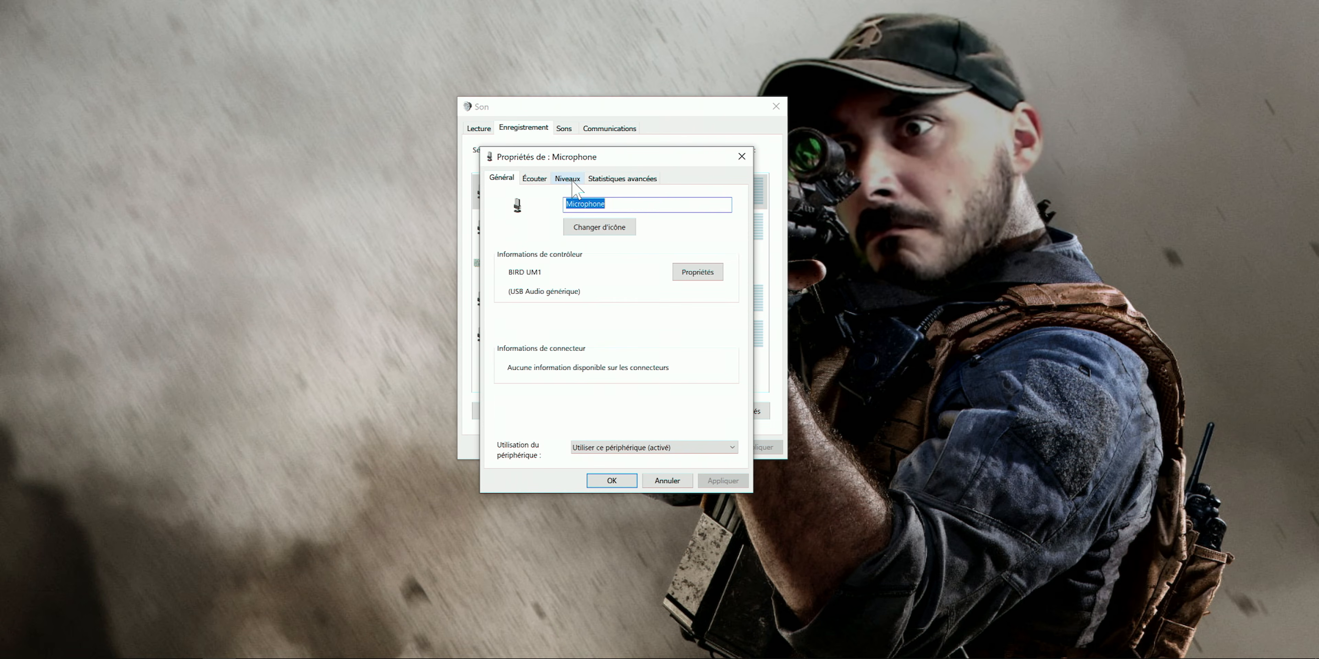
pyautogui.click(571, 180)
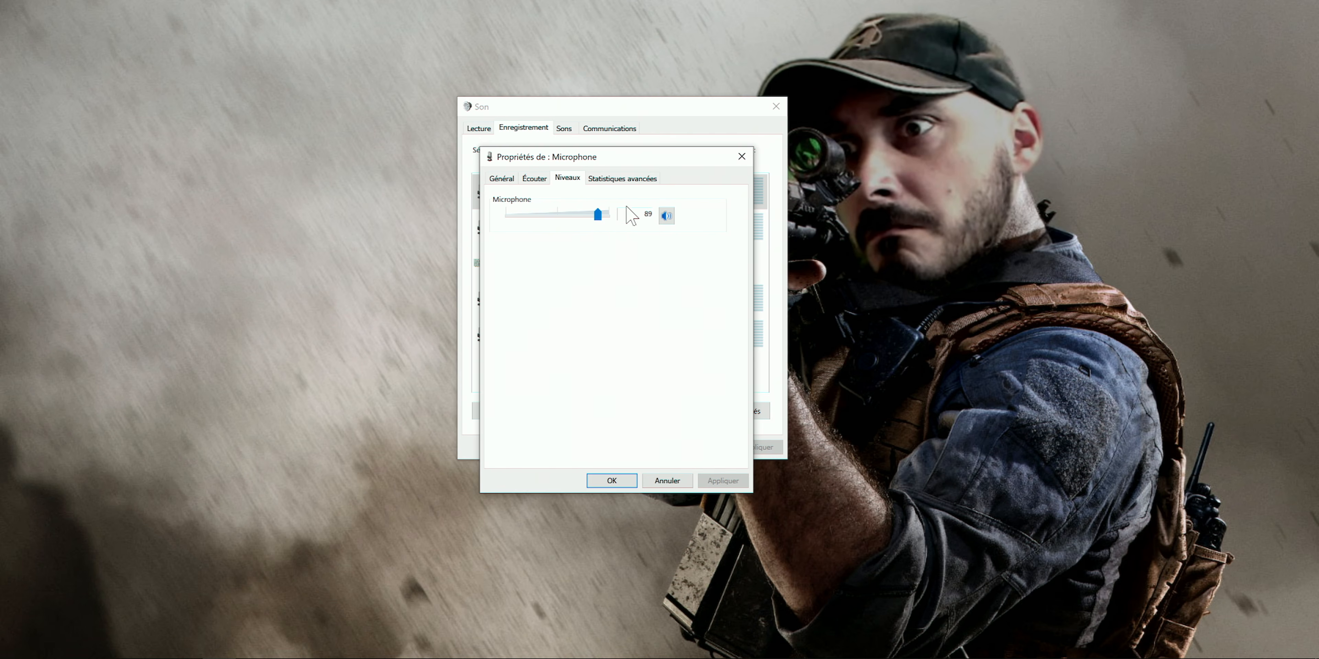
pyautogui.click(625, 481)
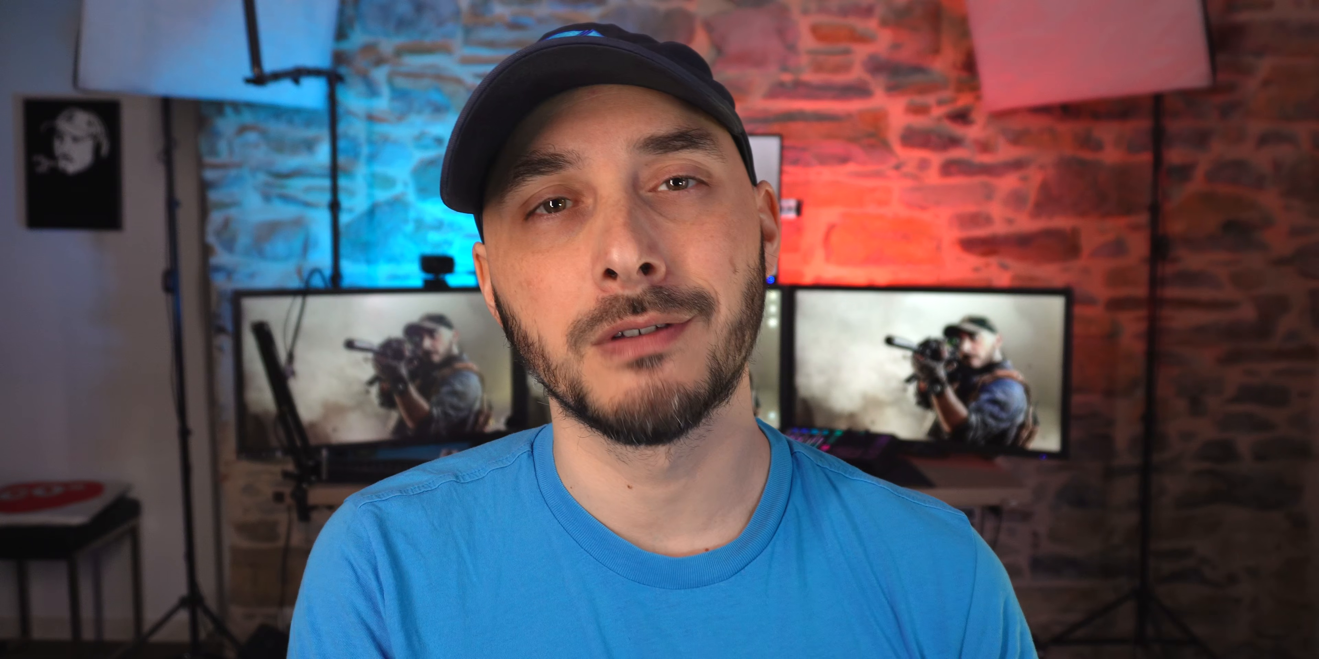